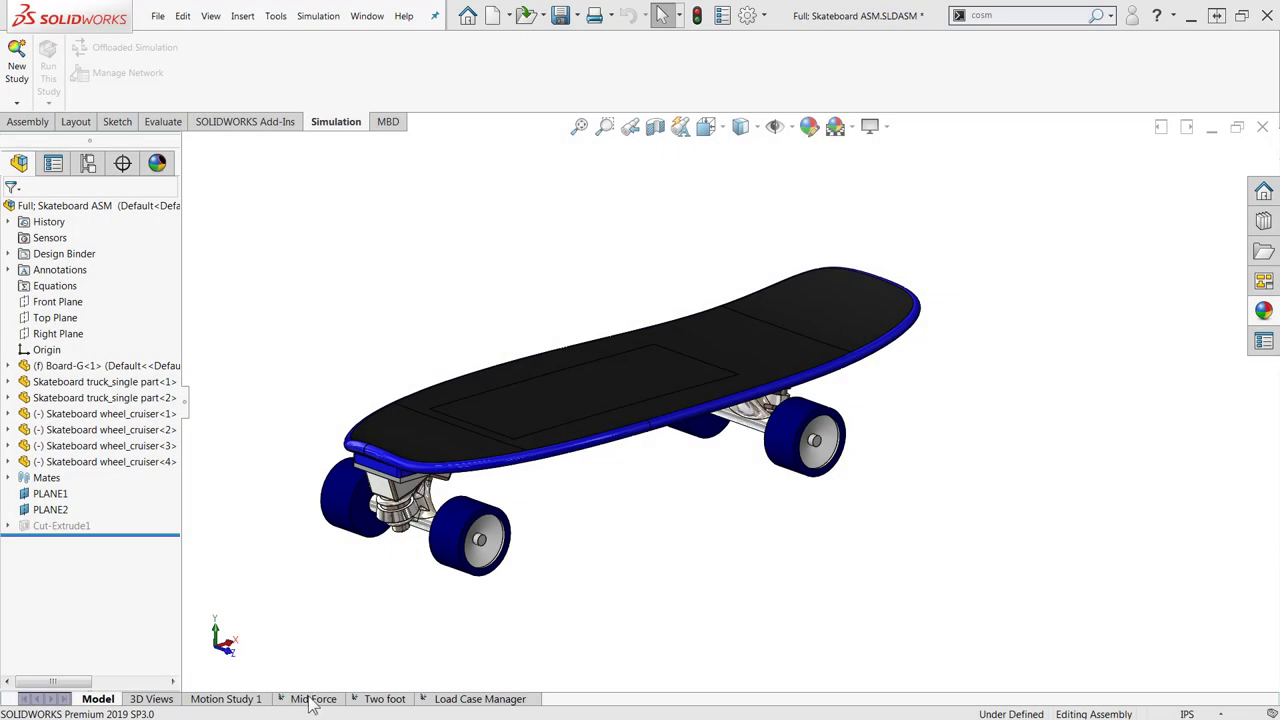
Open the skateboard's Mid Force simulation study with its 150 lbf load on the board's middle.
left_click(306, 698)
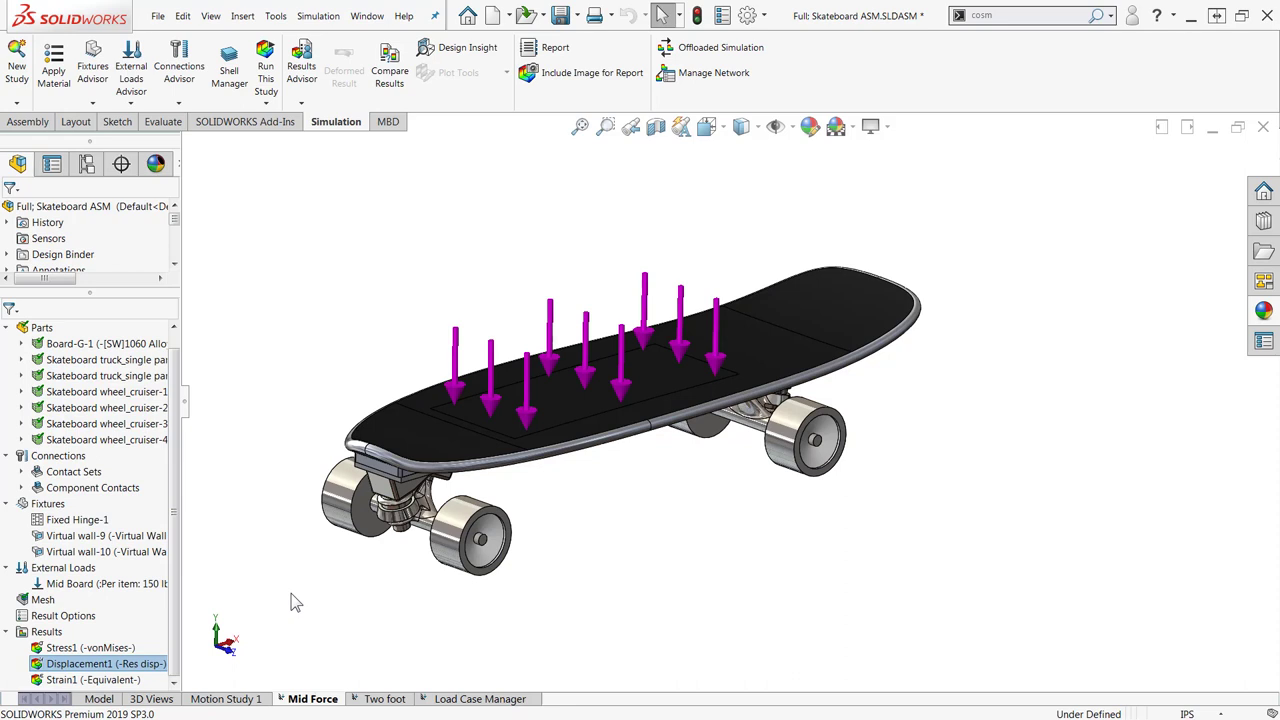
Check the Mid Board load, then animate Displacement1 and view the sagging board from the Front.
left_click_drag(189, 417, 214, 417)
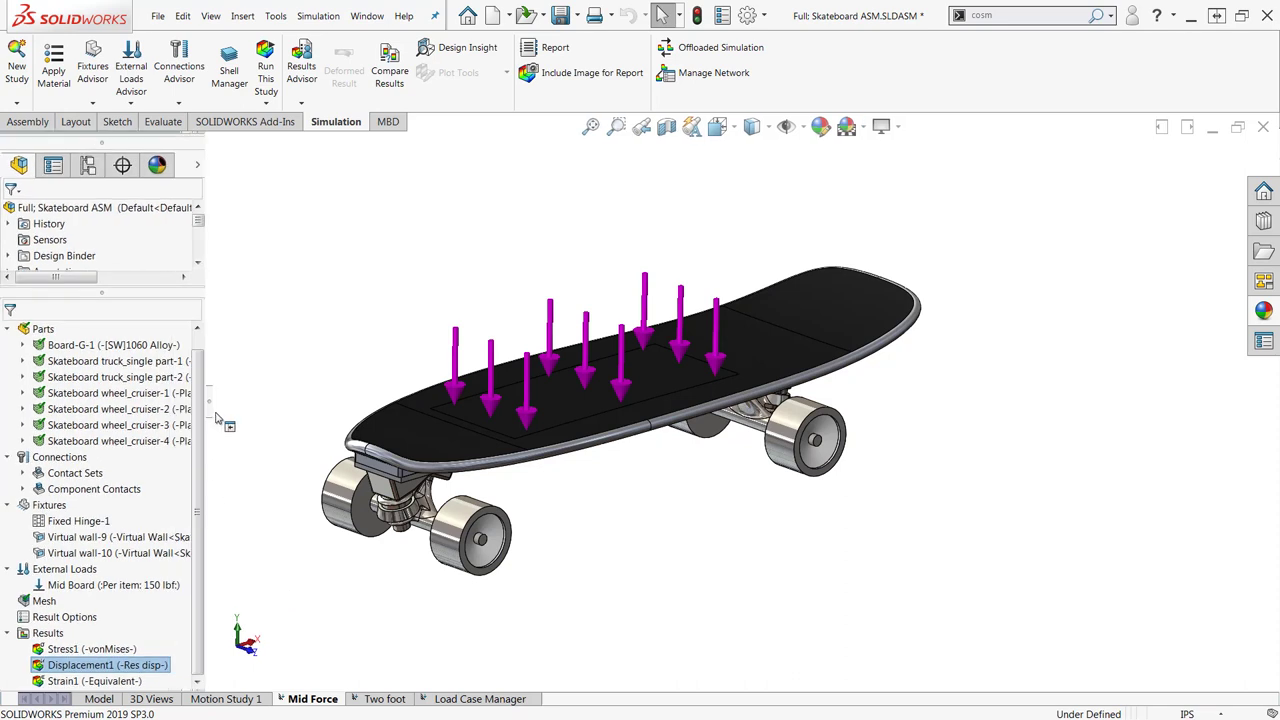
left_click(158, 585)
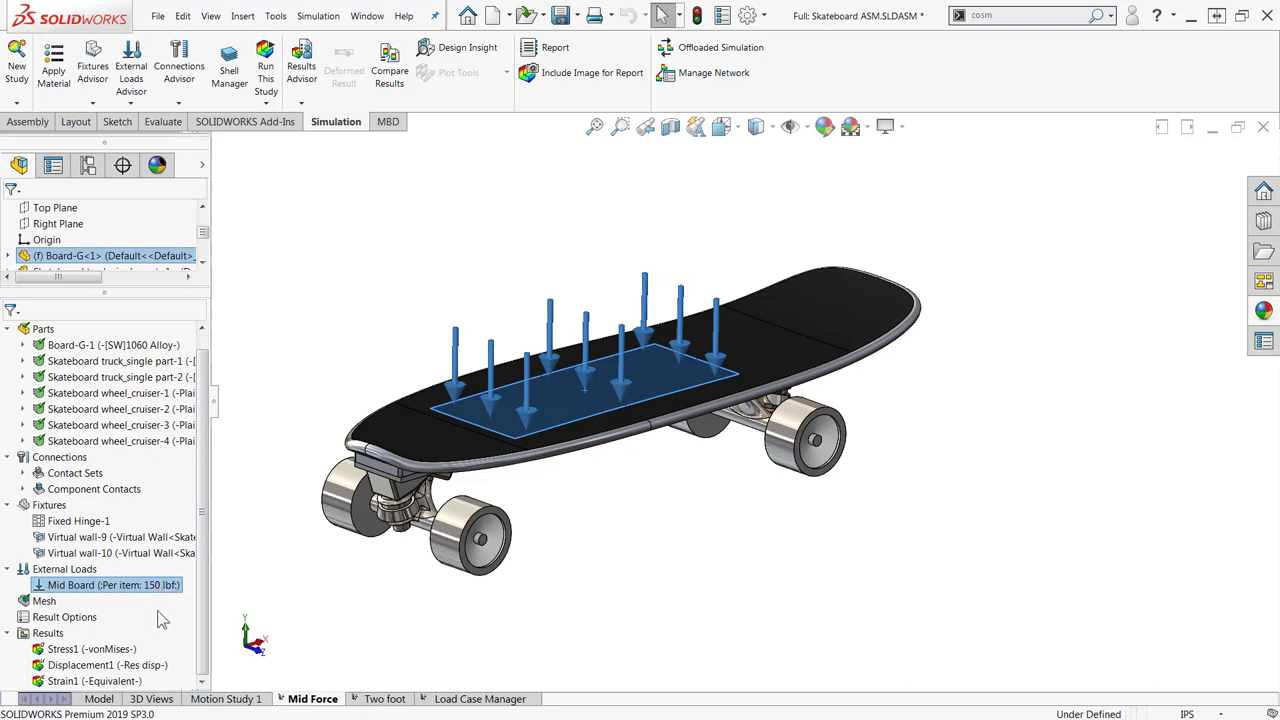
left_click(141, 665)
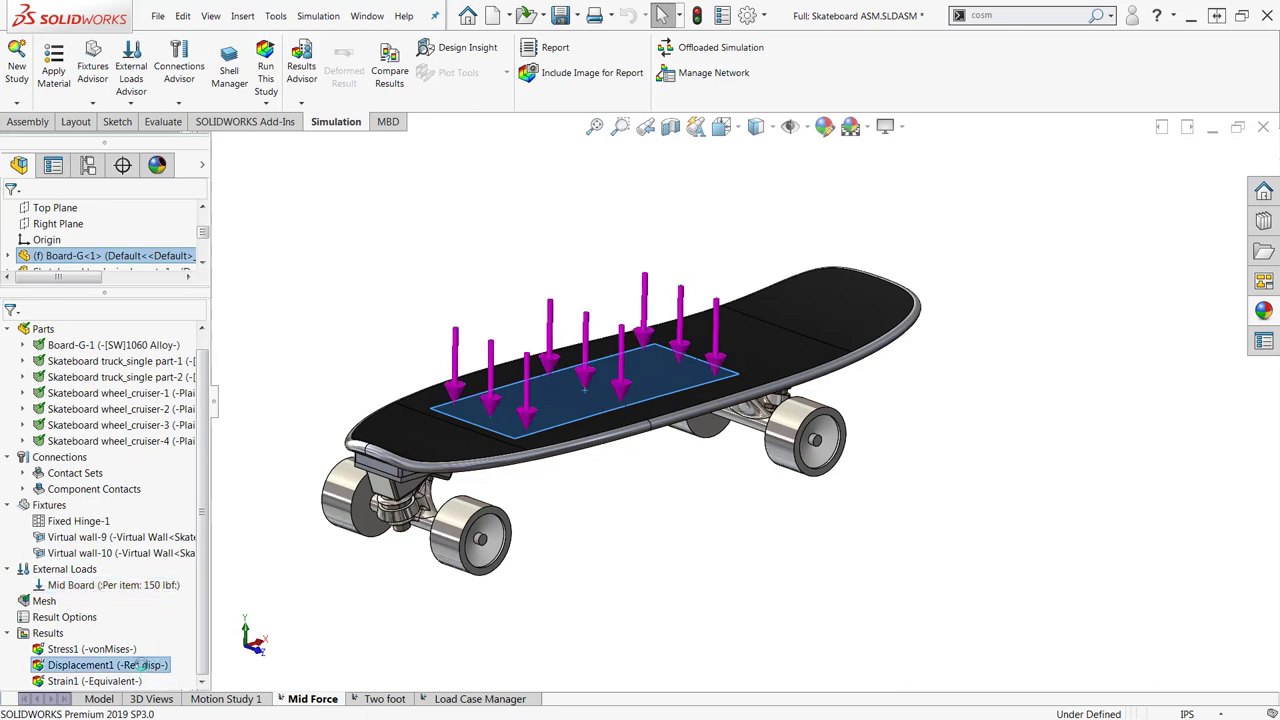
right_click(141, 665)
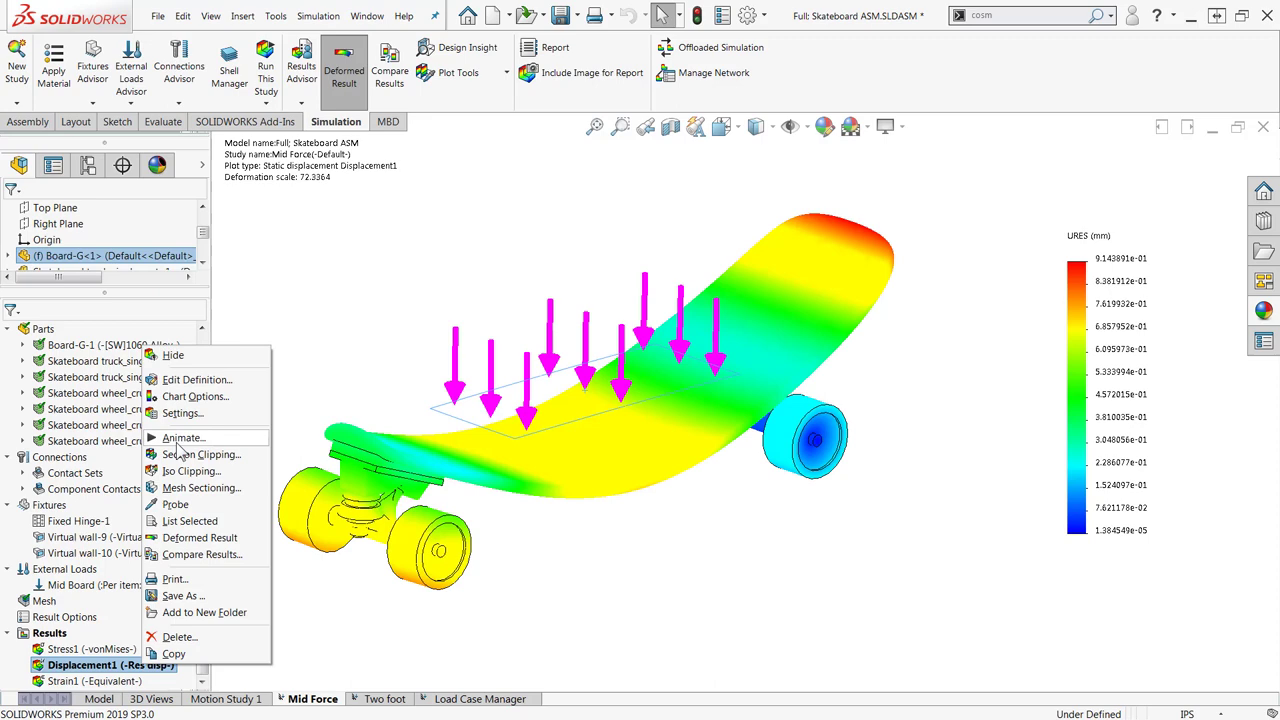
left_click(177, 442)
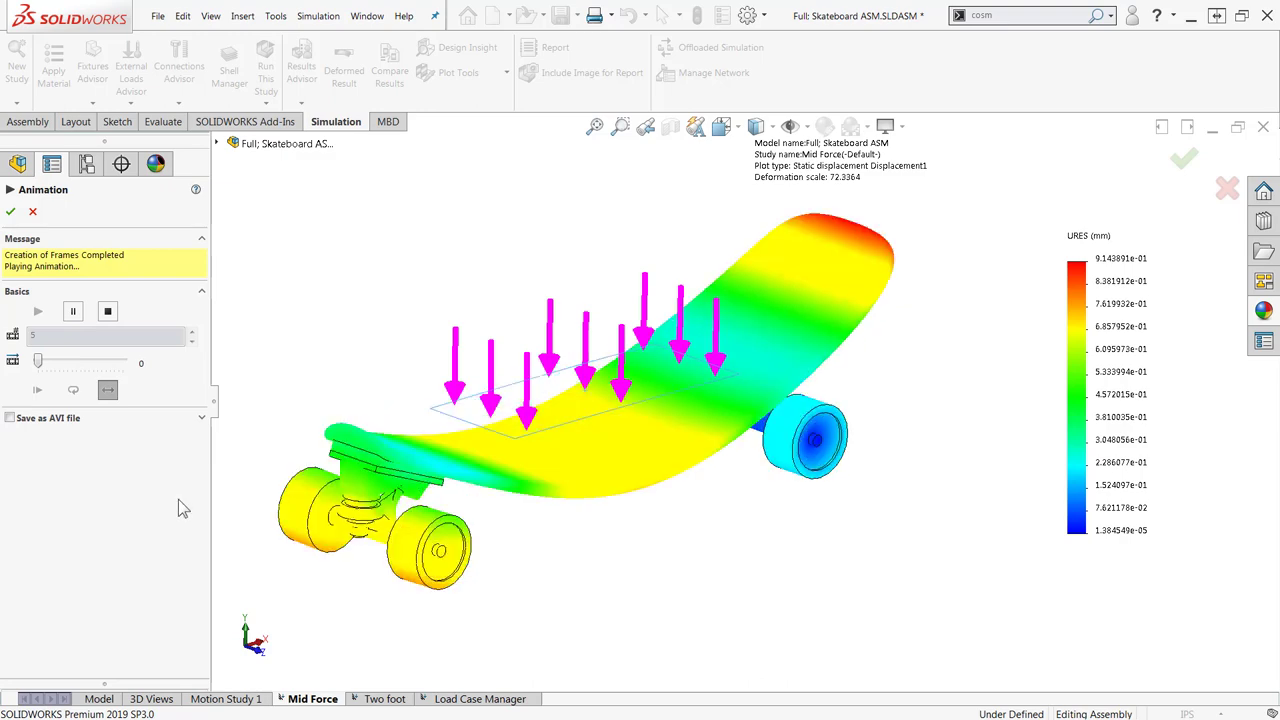
left_click(257, 648)
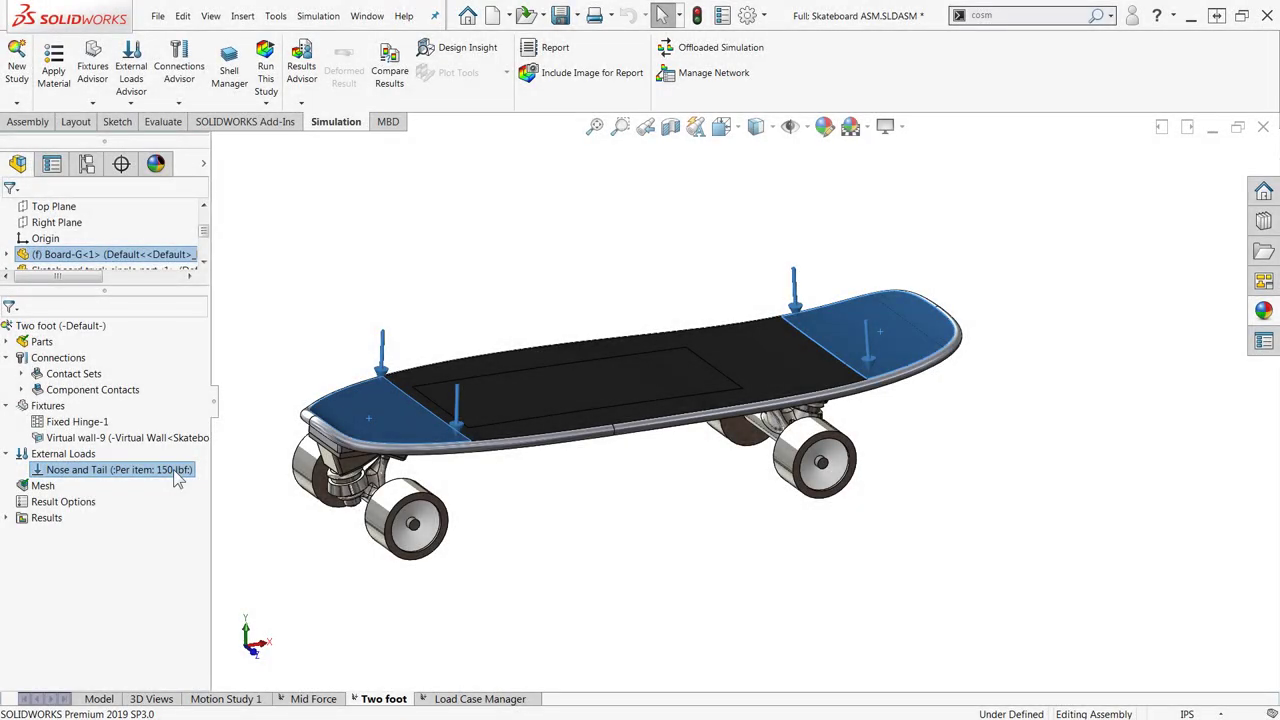
Show the Two foot study's Displacement1 plot, animate it, and view it from the Front (Ctrl+1).
left_click(7, 518)
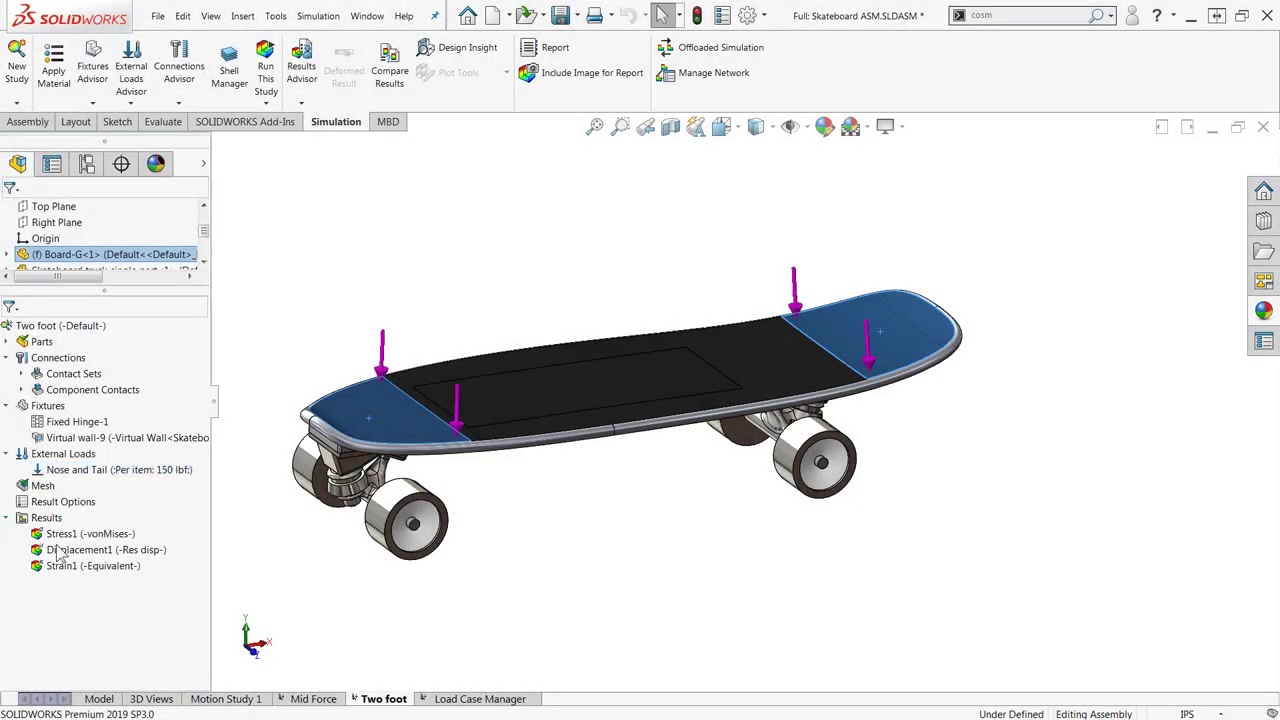
left_click(56, 549)
double_click(56, 549)
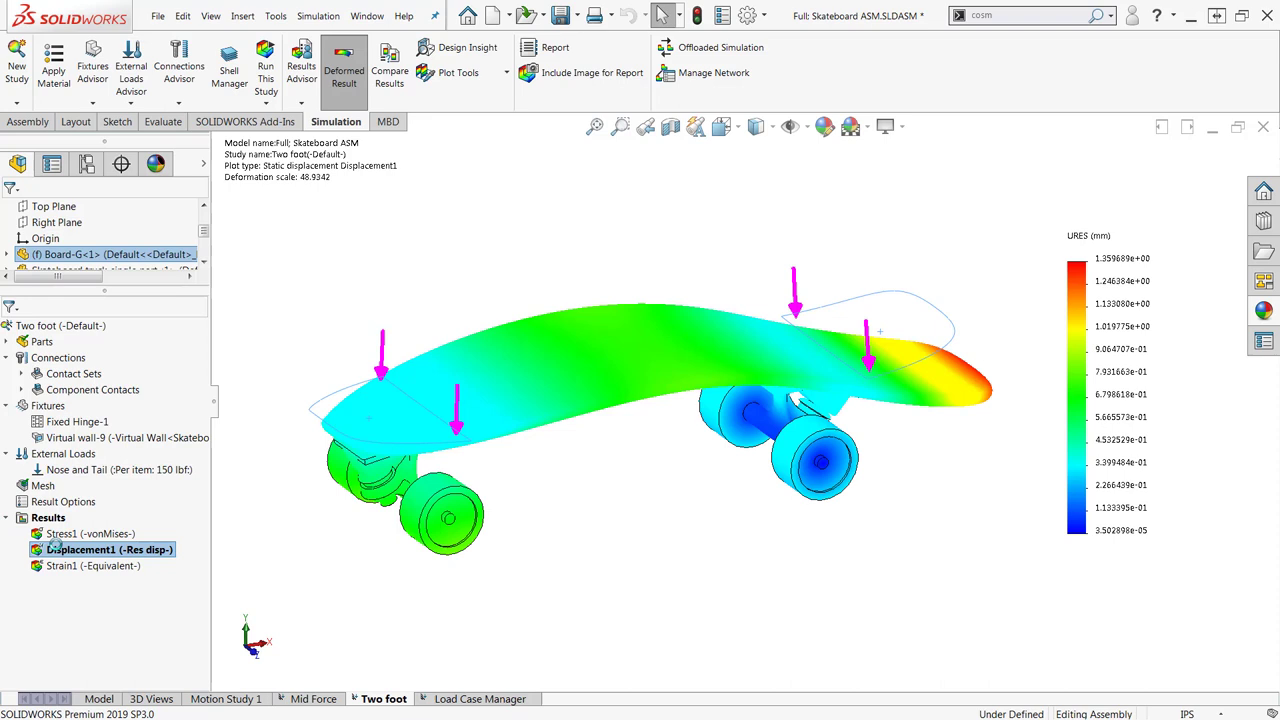
right_click(56, 545)
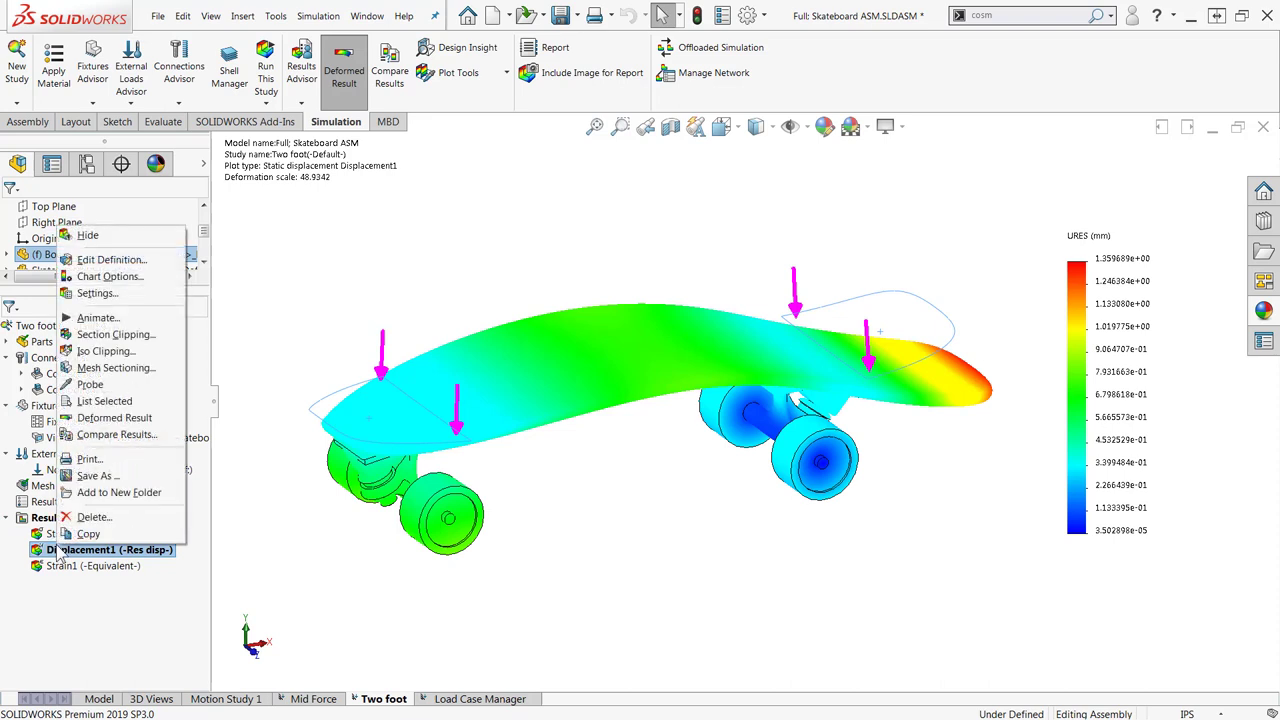
left_click(97, 318)
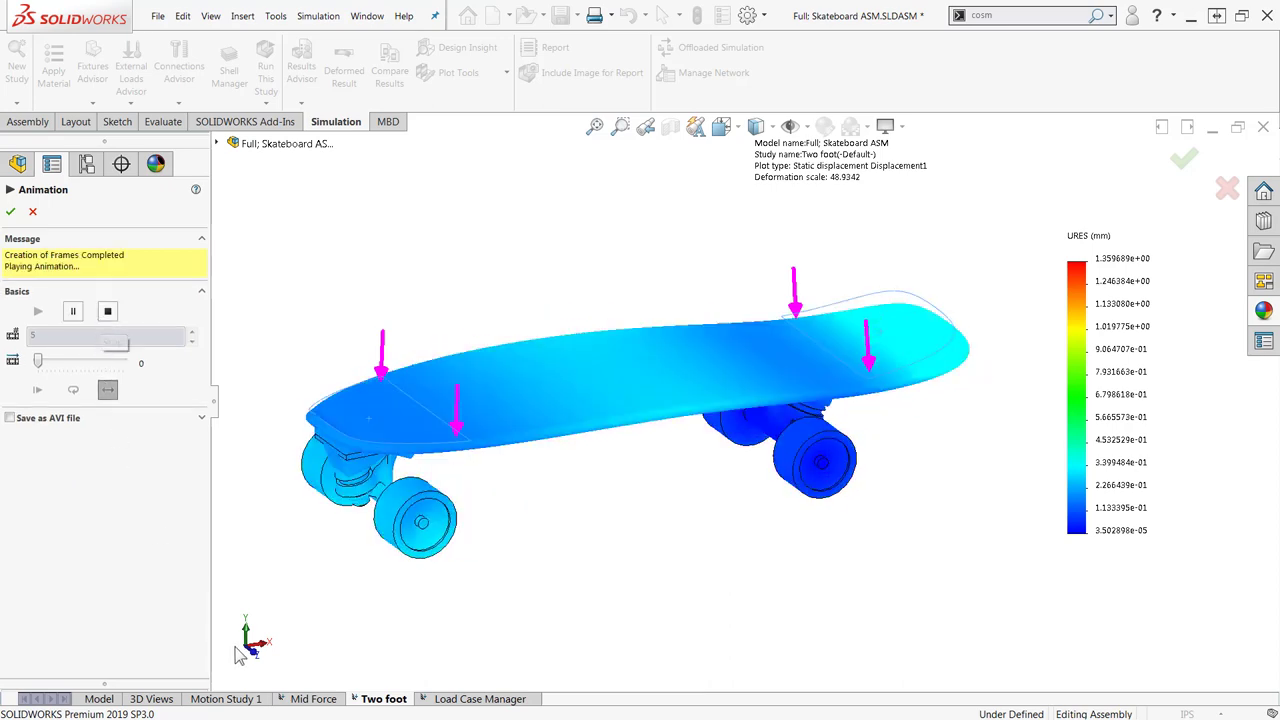
key("ctrl+1")
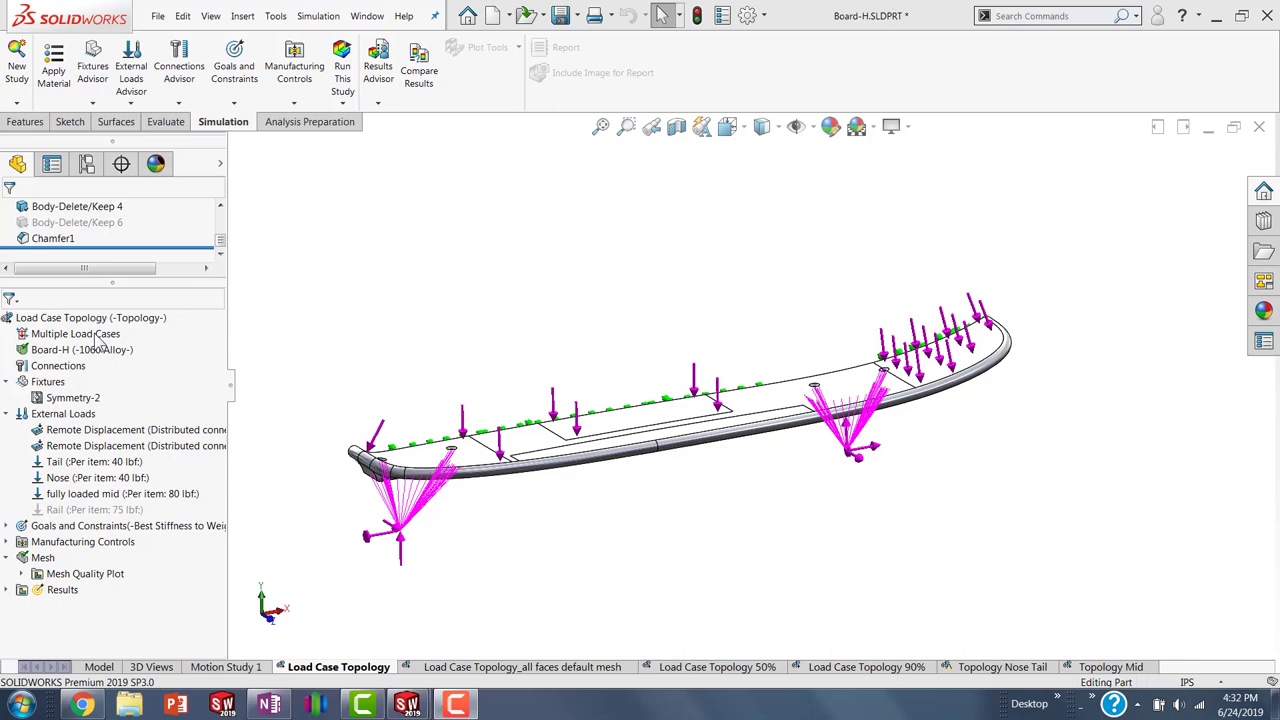
Review the load case table's Mid and Tail Nose cases and the Tail and Nose load columns.
right_click(100, 338)
left_click(172, 345)
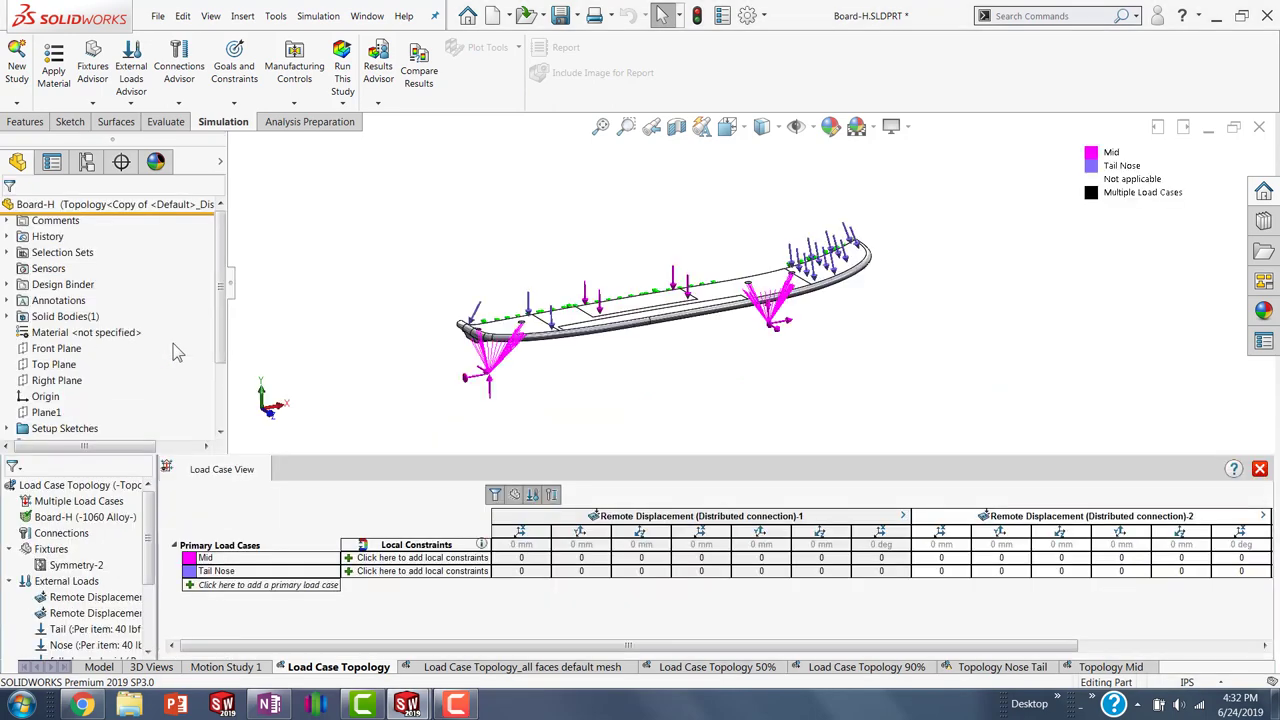
left_click(197, 562)
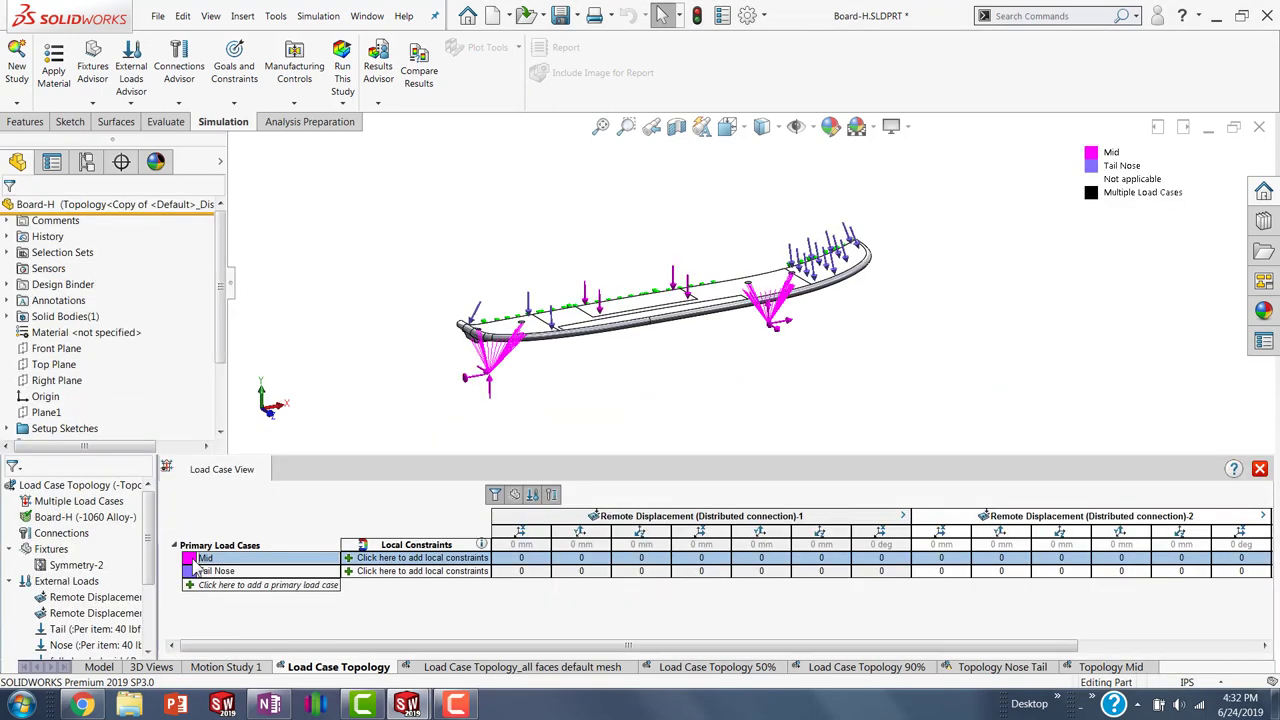
double_click(196, 572)
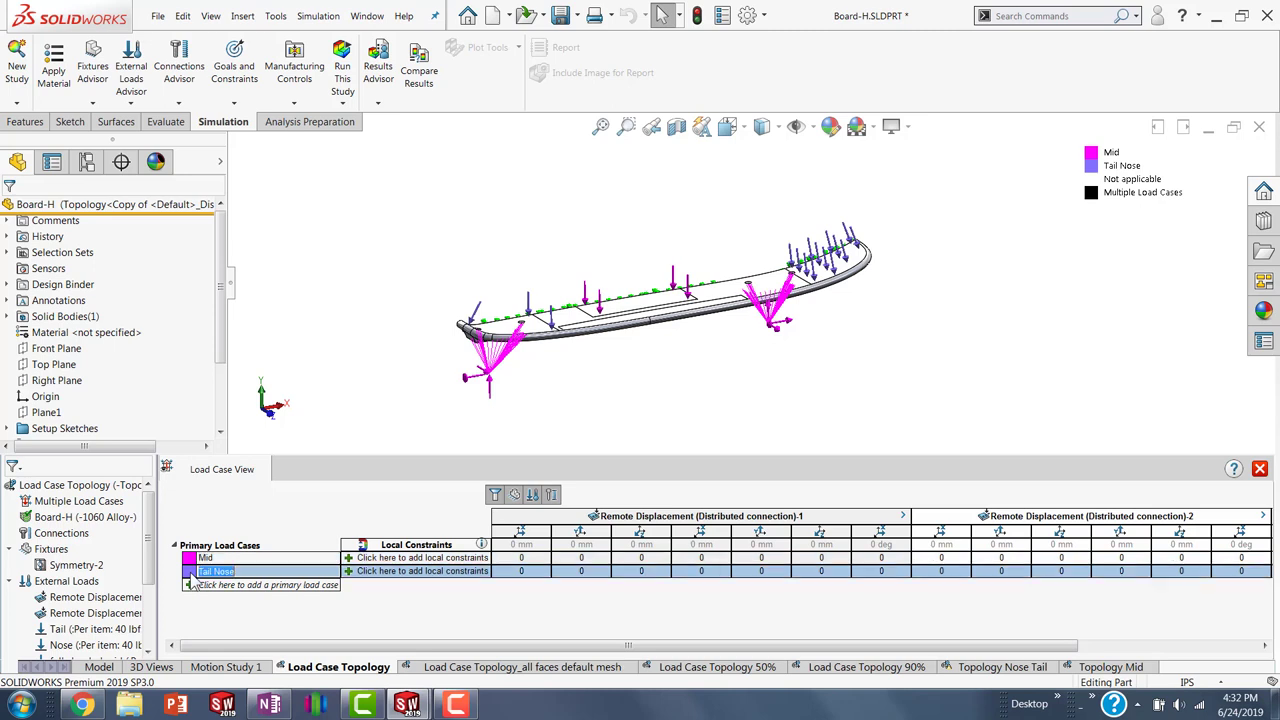
left_click_drag(498, 648, 763, 664)
left_click(968, 517)
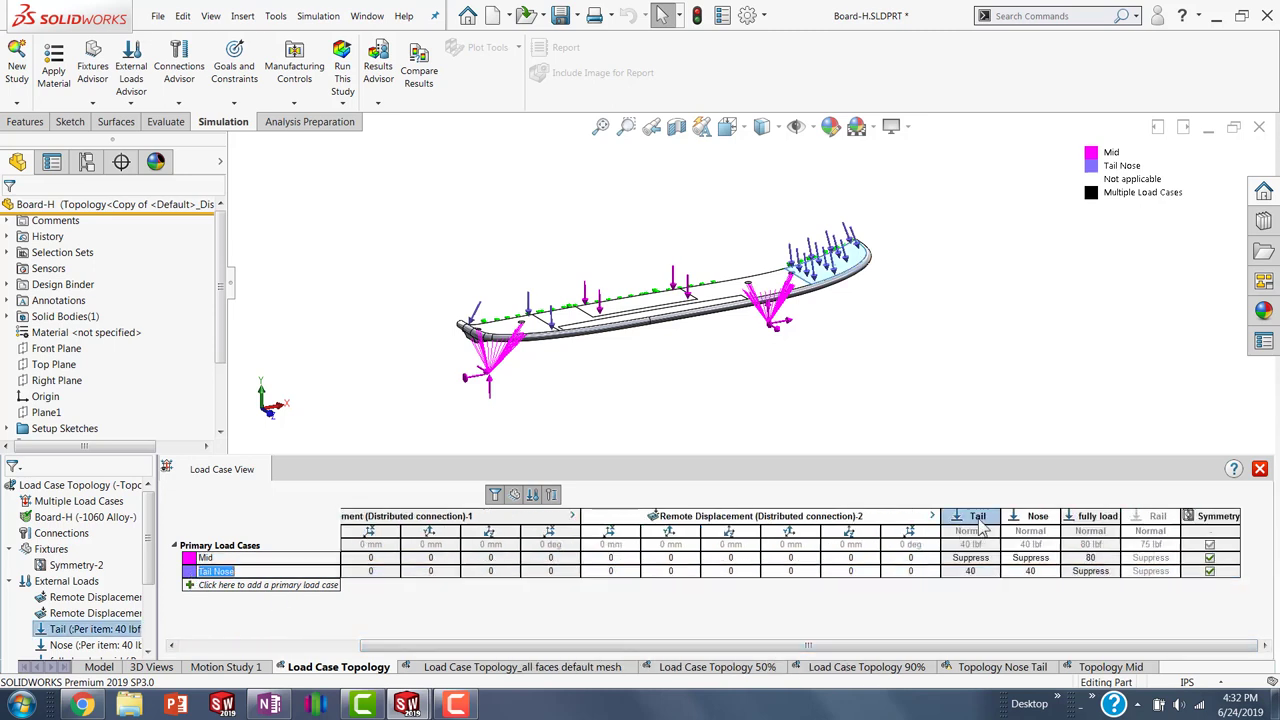
left_click(1035, 520)
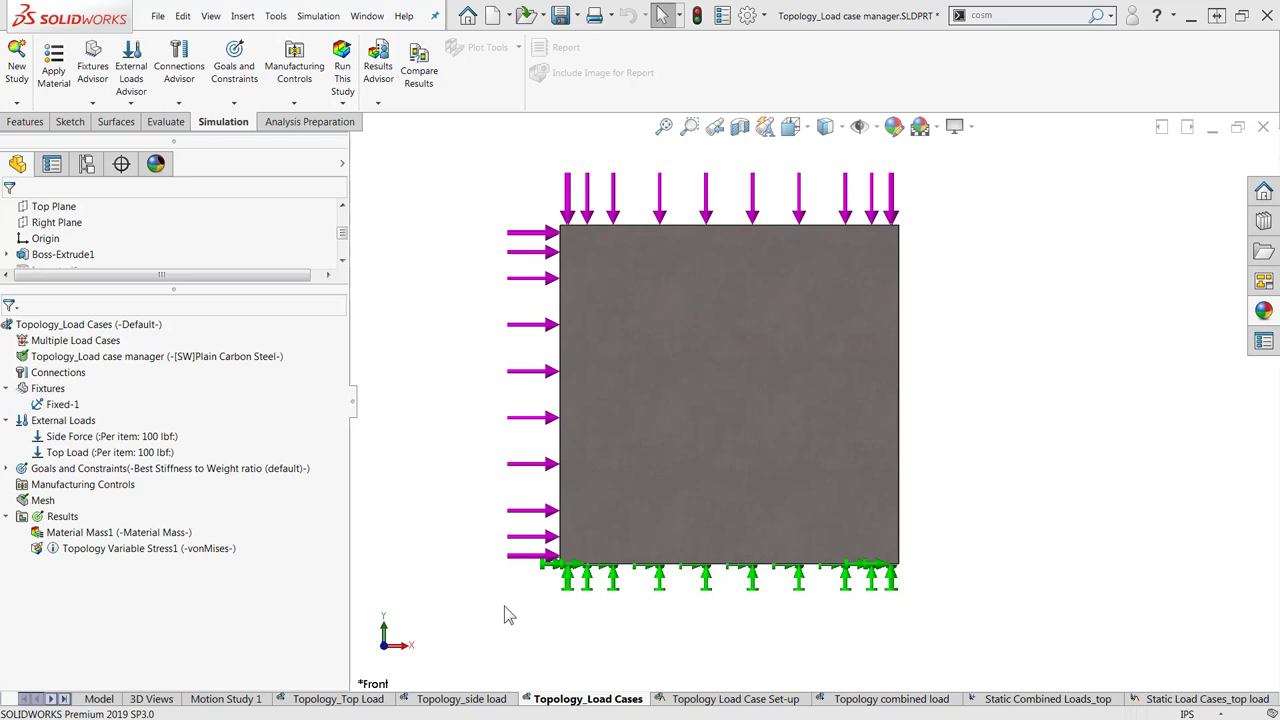
Show the Material Mass1 plot of the Topology_Top Load study.
left_click(320, 699)
left_click(6, 483)
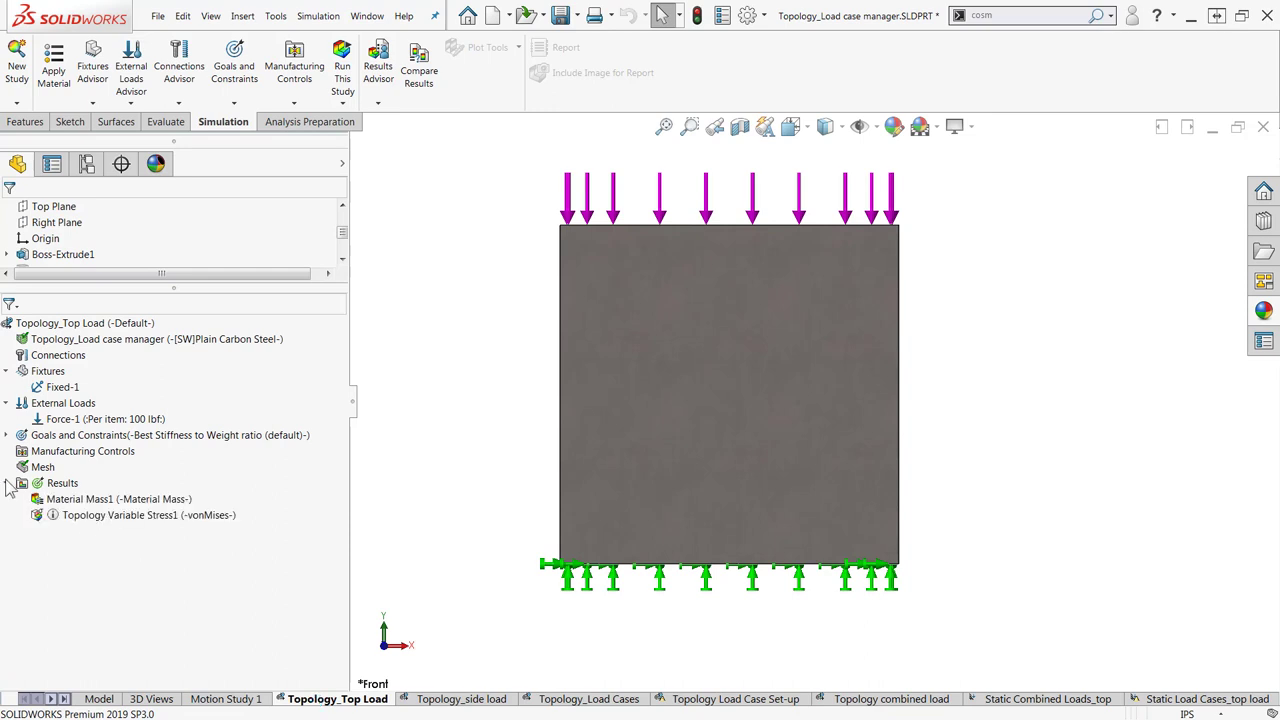
double_click(84, 499)
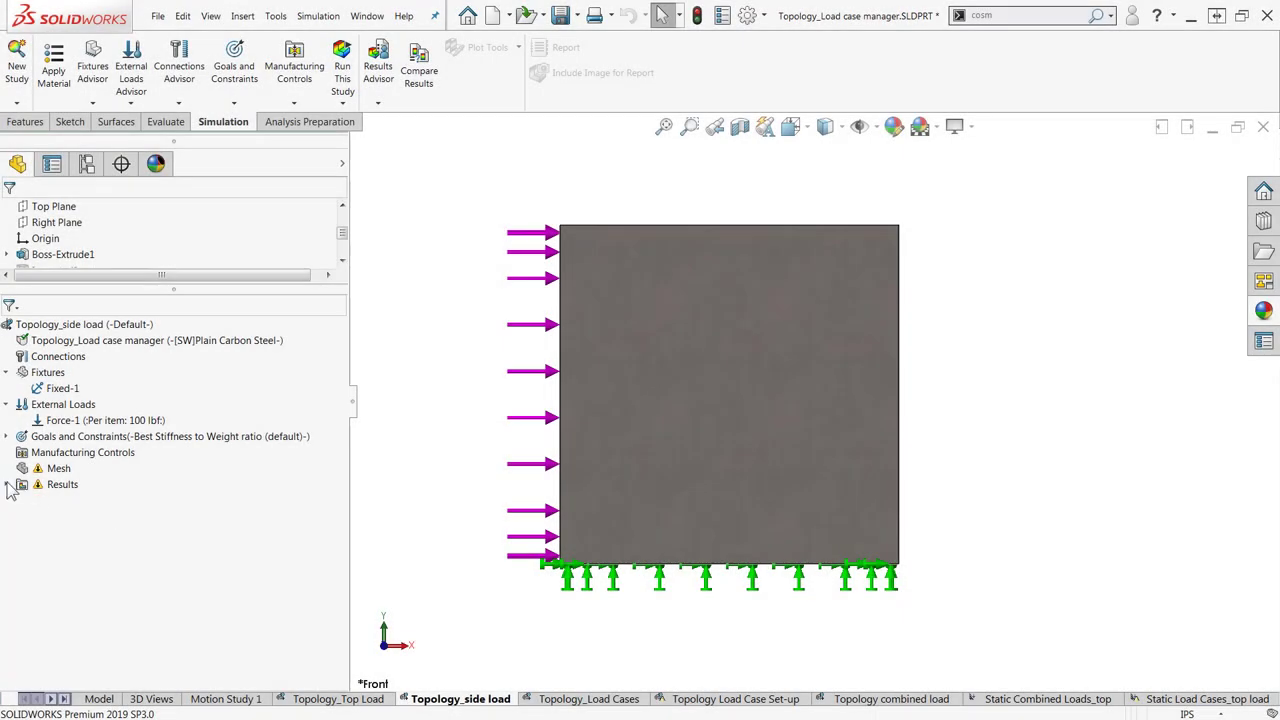
Show the Topology_side load study's Material Mass1 plot, then go to the combined load study.
left_click(7, 484)
double_click(57, 502)
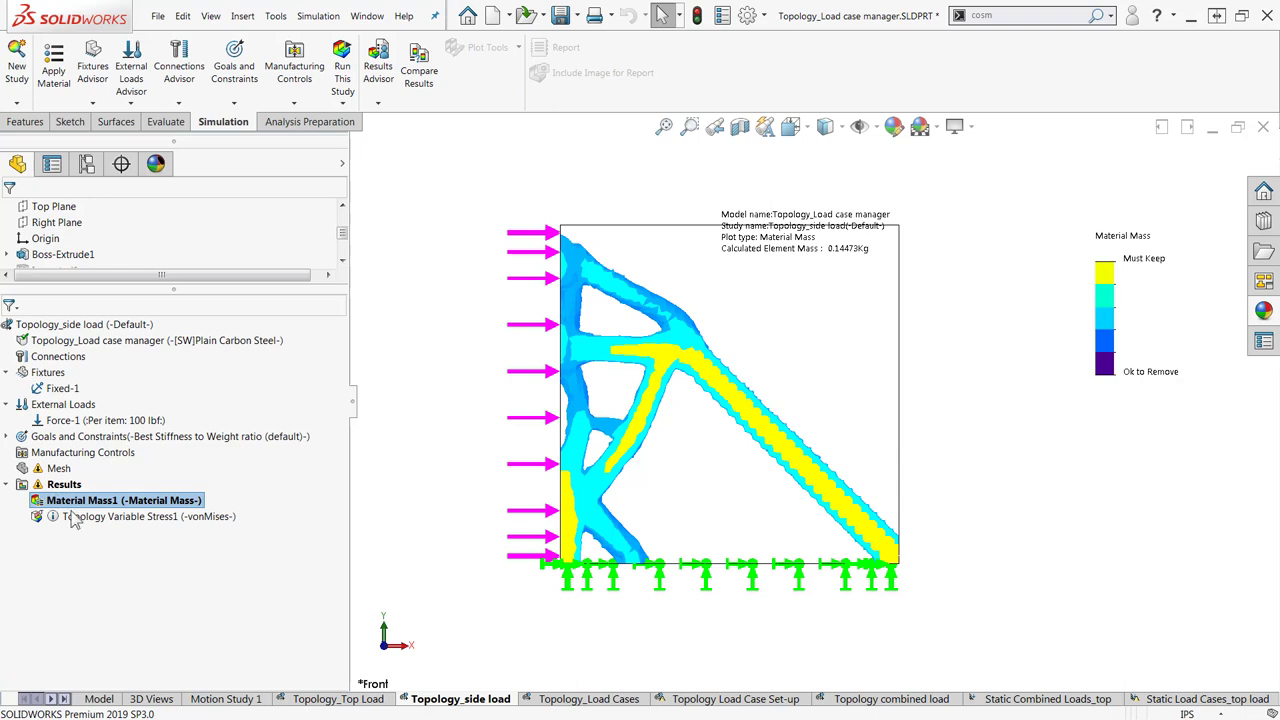
left_click(838, 702)
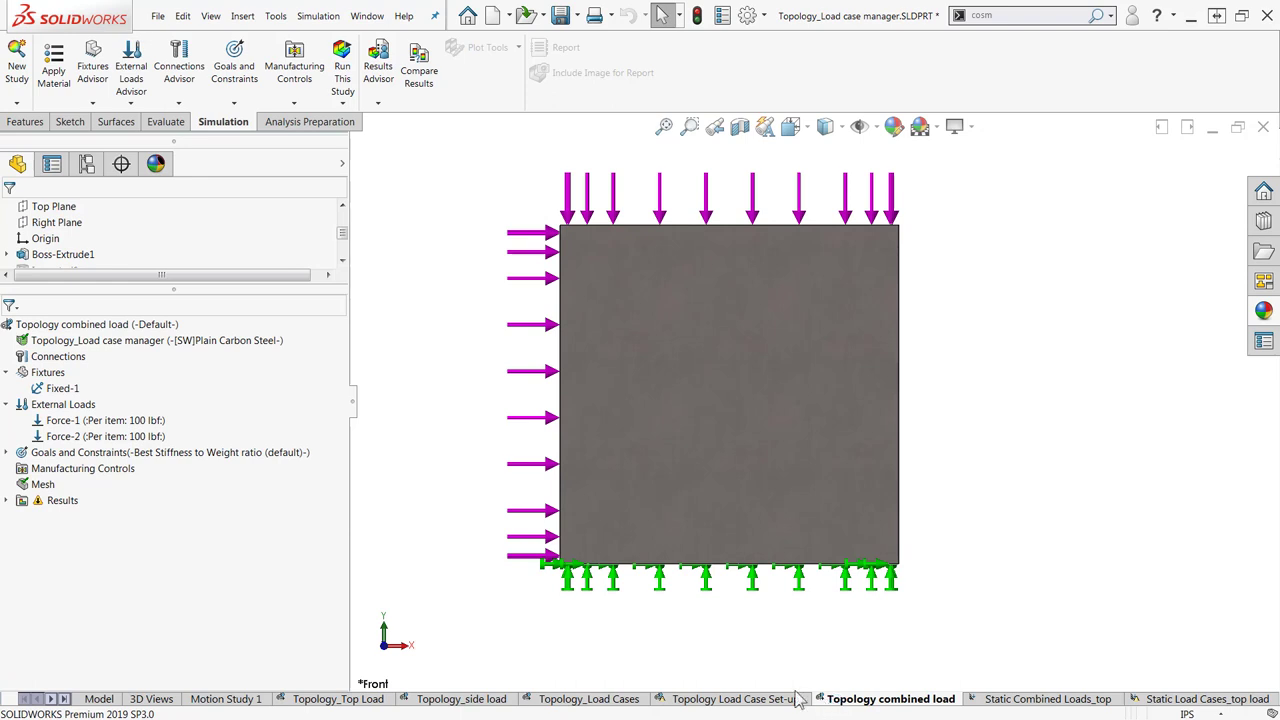
Display the combined-load Material Mass1 plot with its diagonal strut from top corner to base.
left_click(7, 500)
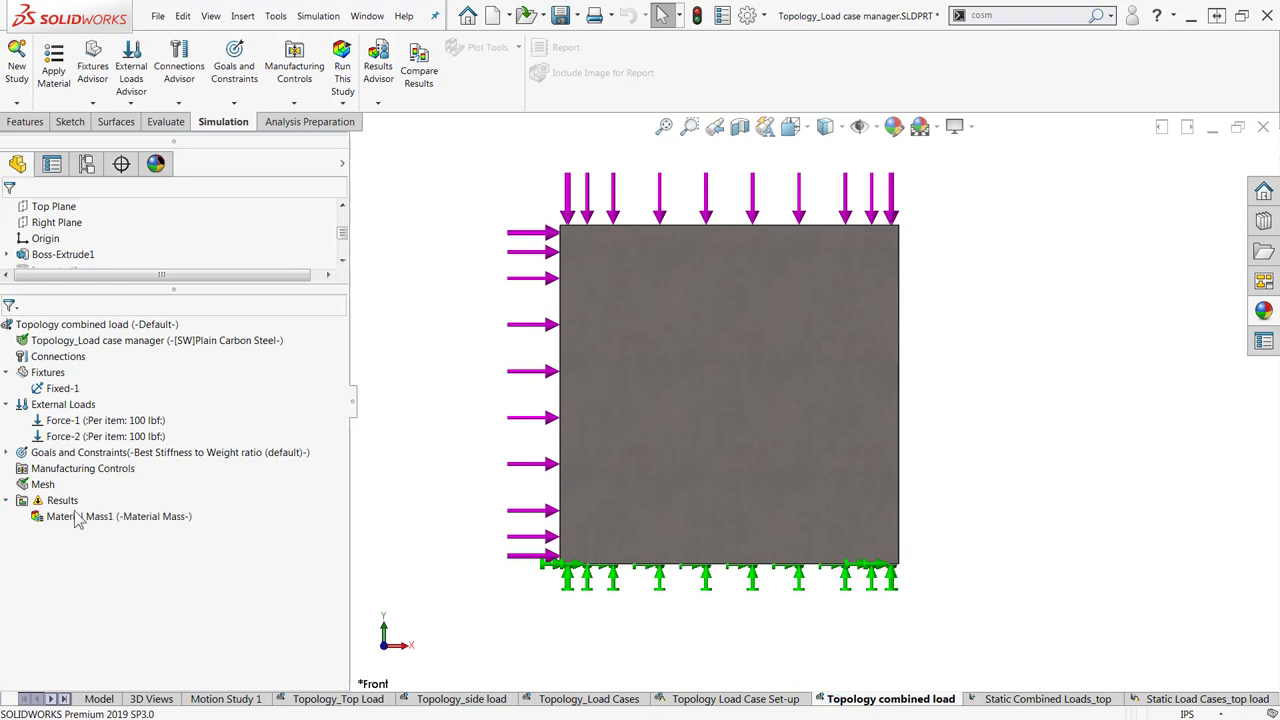
double_click(85, 517)
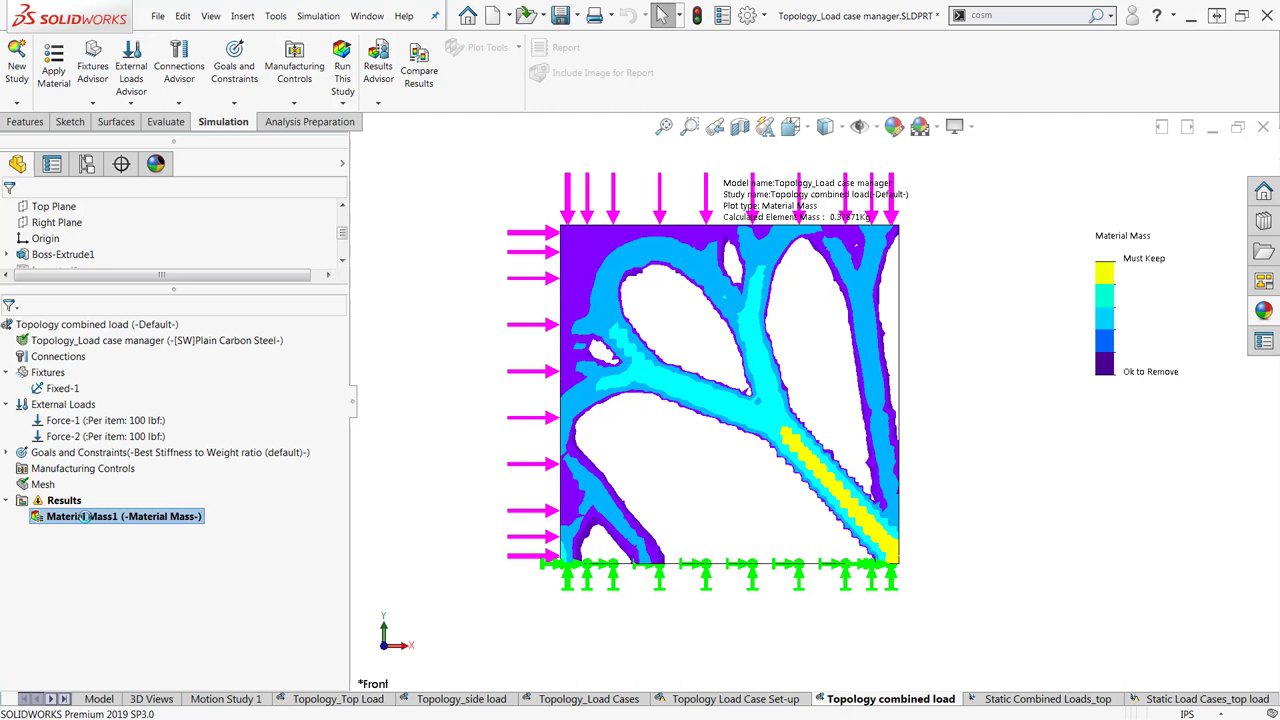
In the Topology Load Case Set-up study, check the Side Force and Top Load on the plate.
left_click(708, 698)
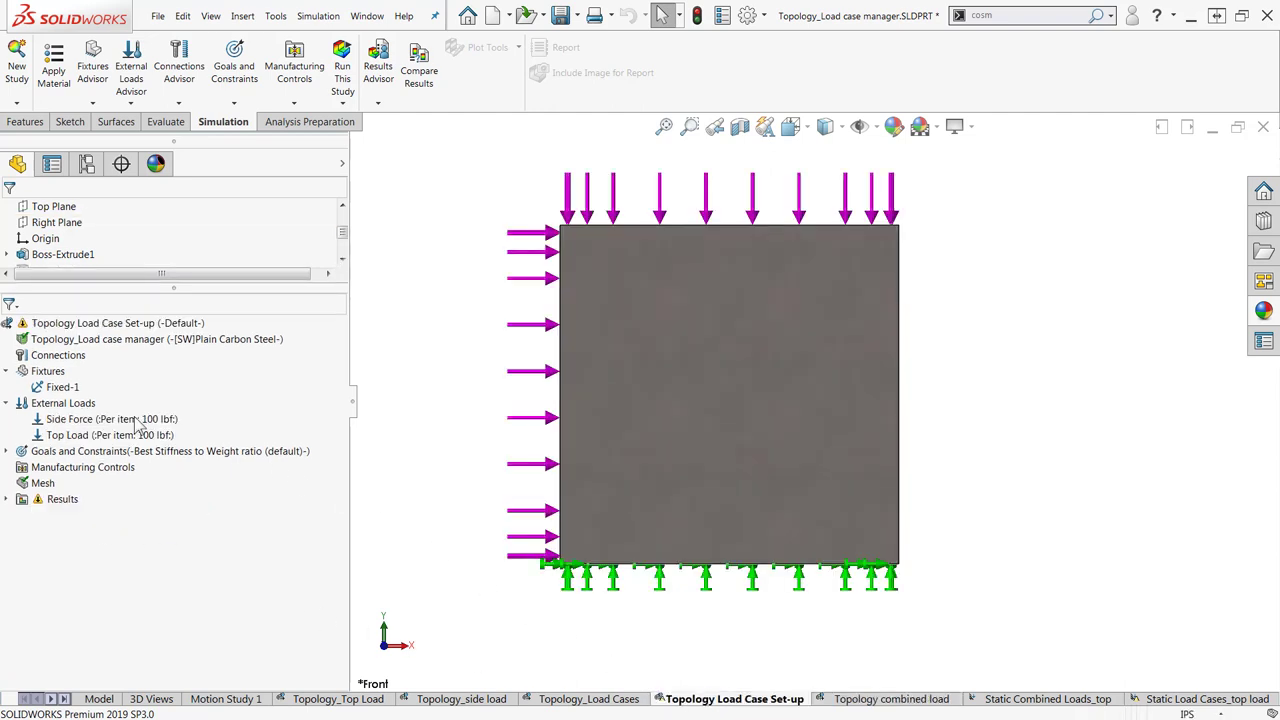
left_click(140, 423)
left_click(130, 437)
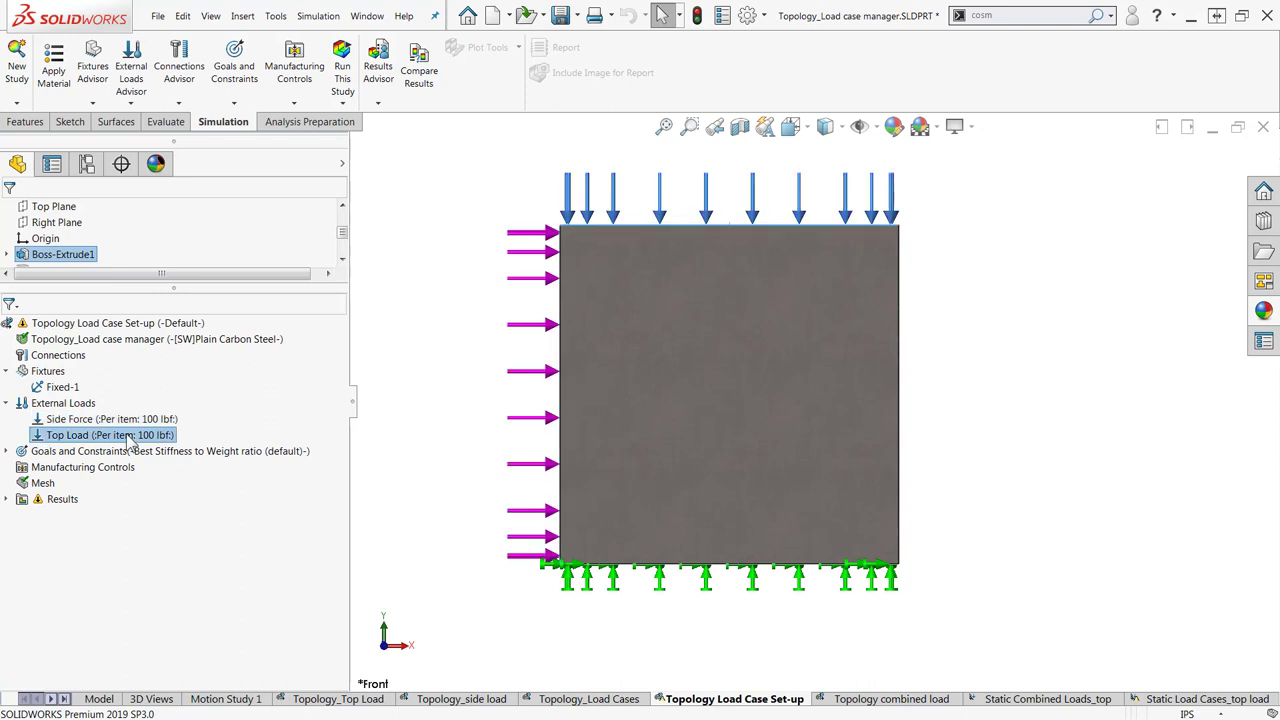
Set up Multiple Load Cases with a first case 'Top' applying the 100 lbf top load.
right_click(133, 324)
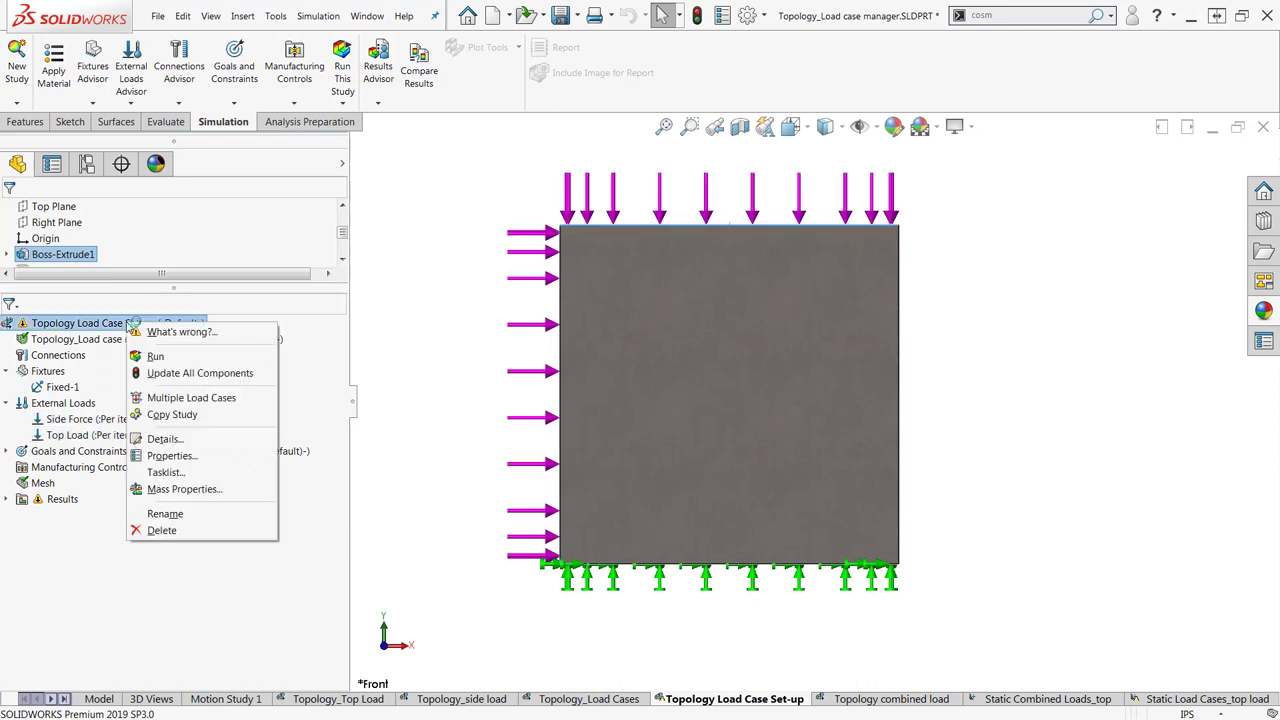
left_click(140, 400)
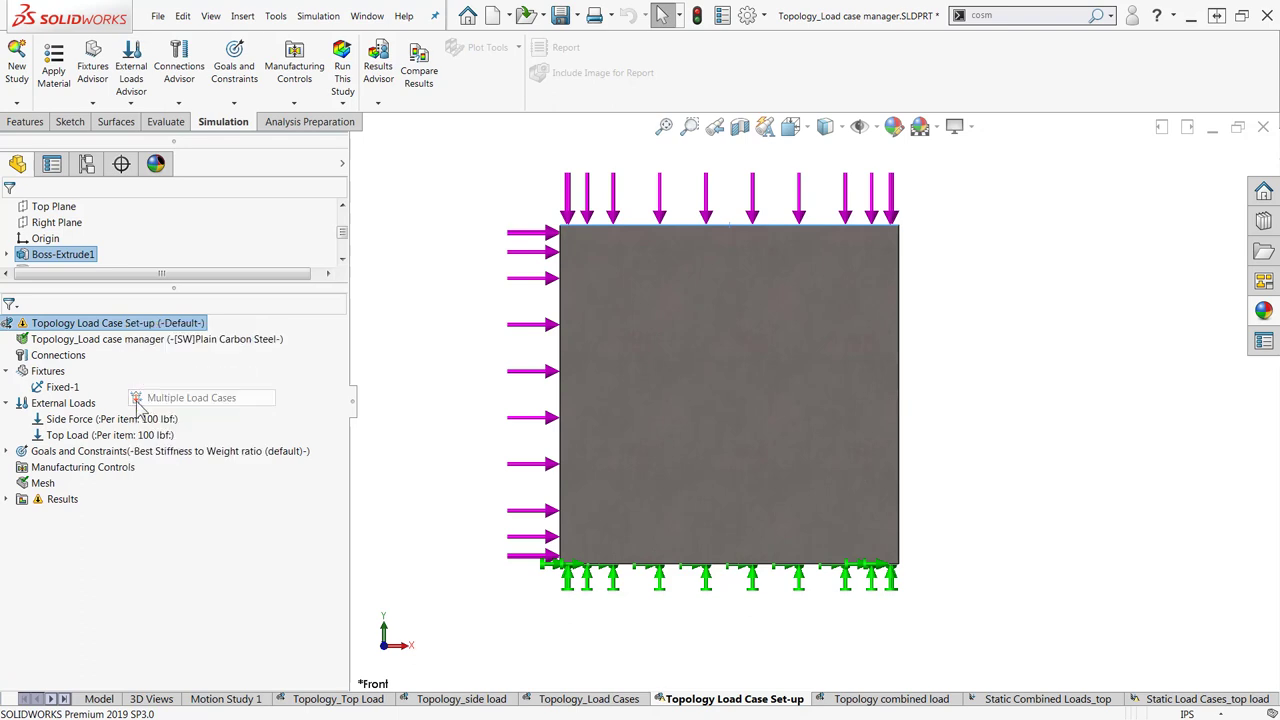
left_click(226, 580)
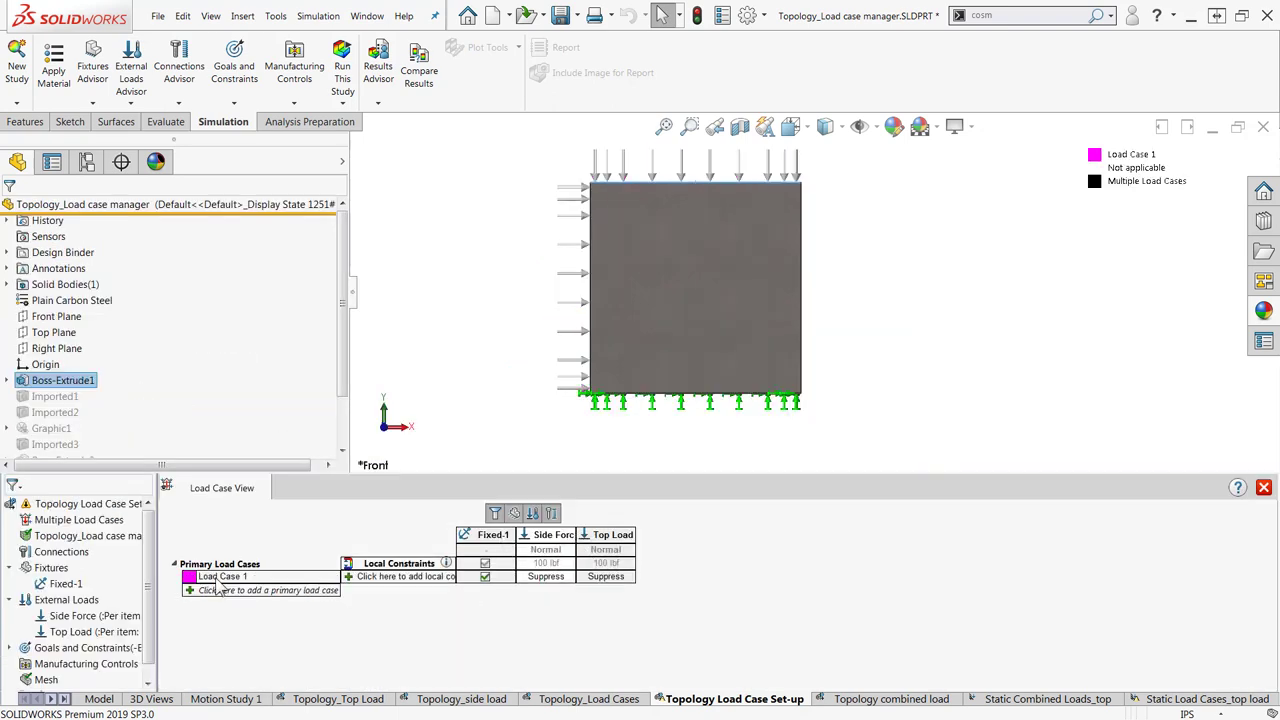
type("Top")
key("Return")
left_click(605, 577)
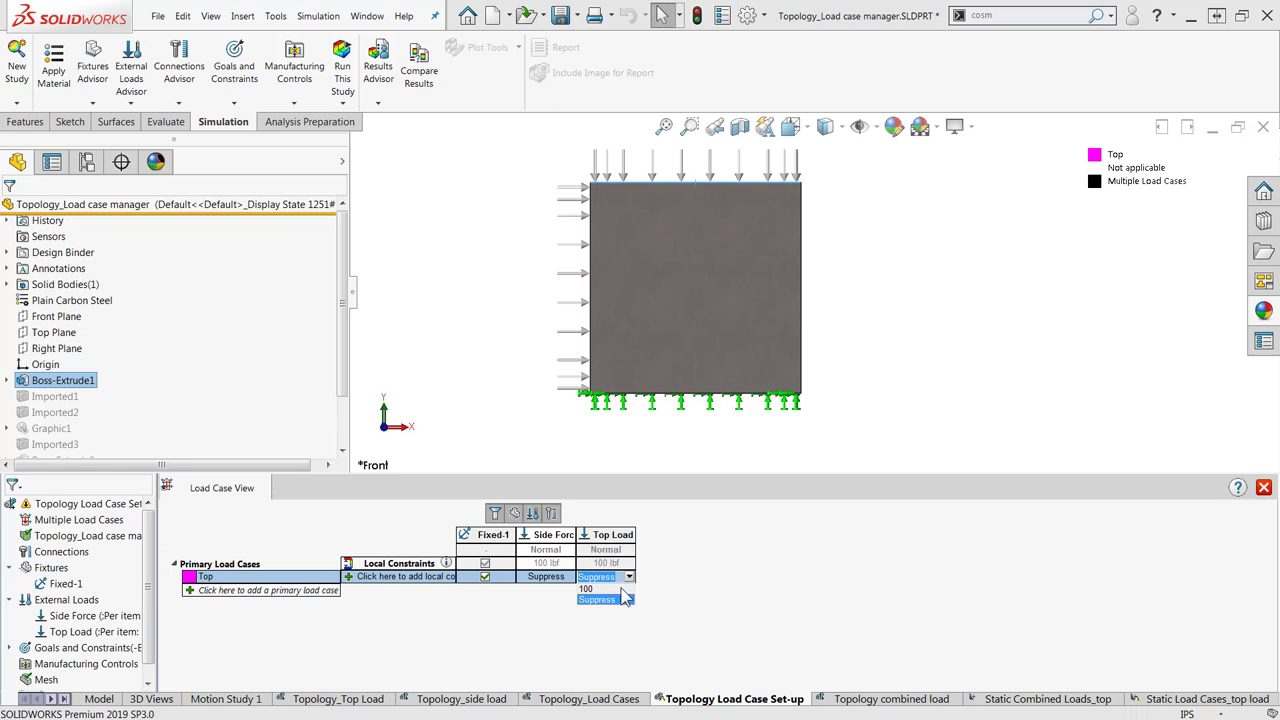
left_click(586, 588)
Add a second case 'Side' with only the 100 lbf Side Force, and close the table.
left_click(243, 592)
type("Side")
key("Return")
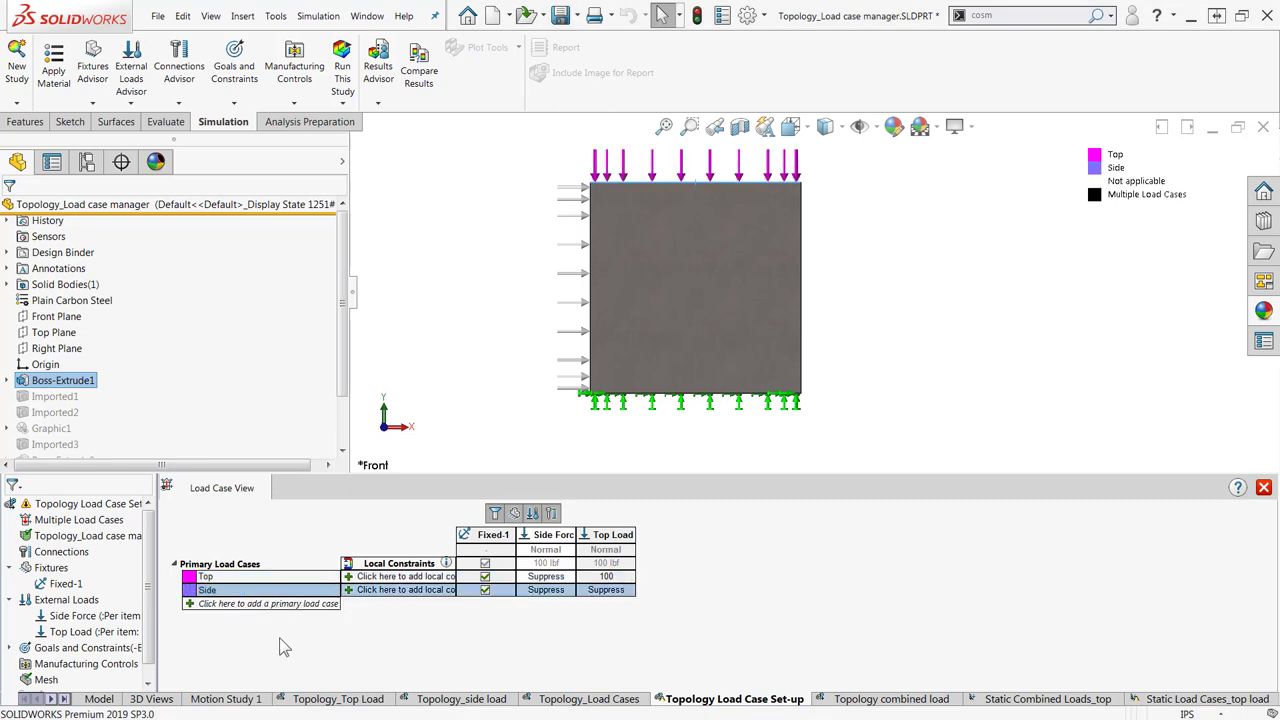
left_click(565, 591)
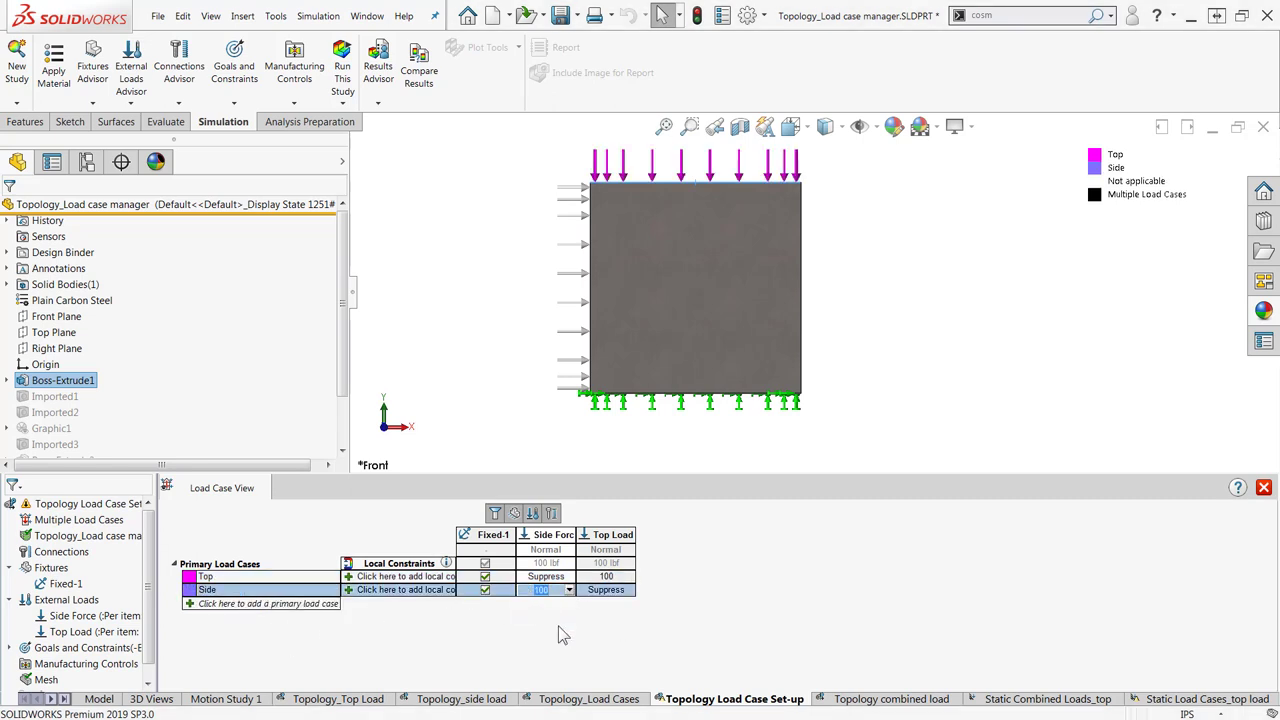
left_click(1263, 487)
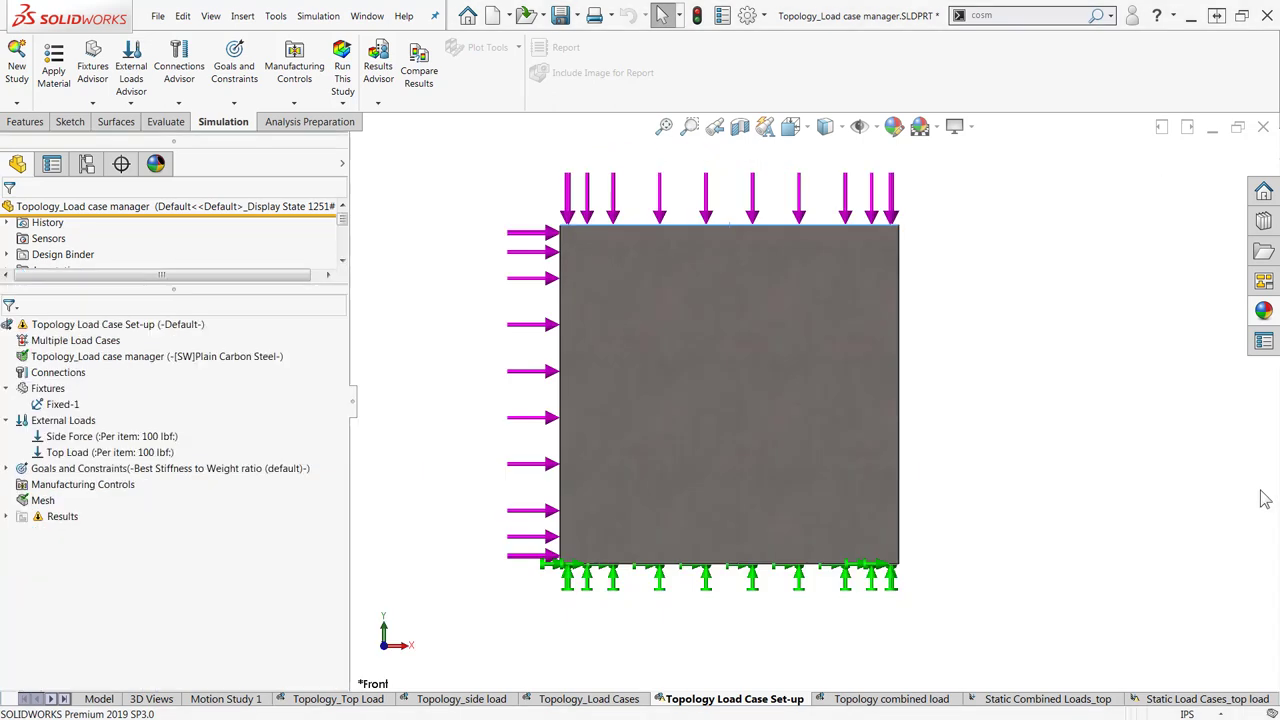
Accept the Load Case Set-up topology study's properties to run the optimization.
right_click(119, 326)
left_click(155, 460)
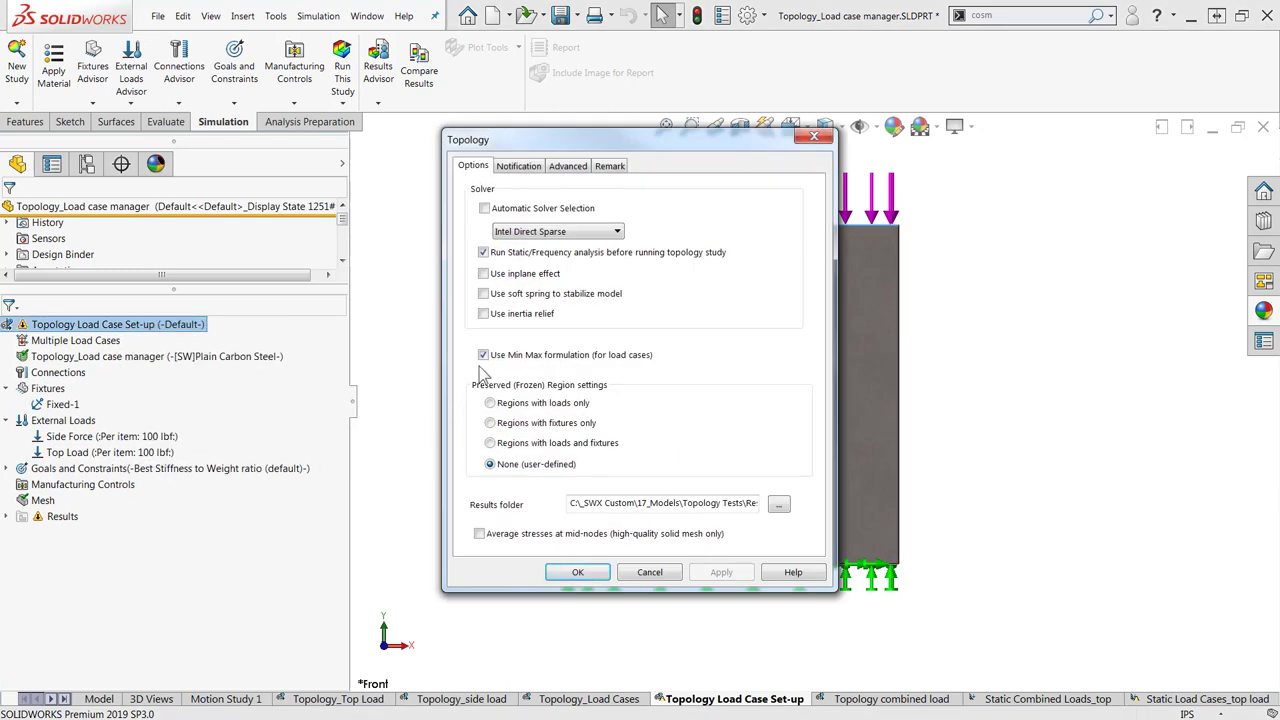
left_click(590, 575)
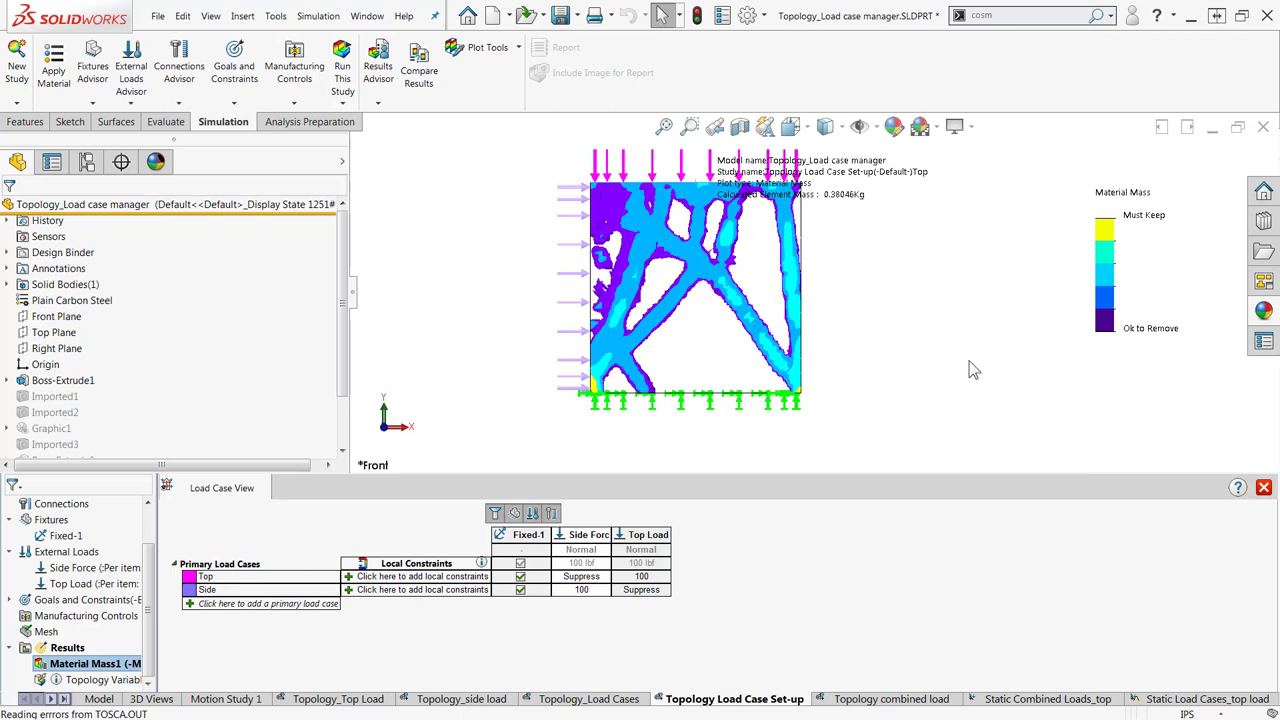
Slide Material Mass1 toward Heavy, calculate the smoothed mesh, and orbit the plate in 3D.
left_click(1264, 487)
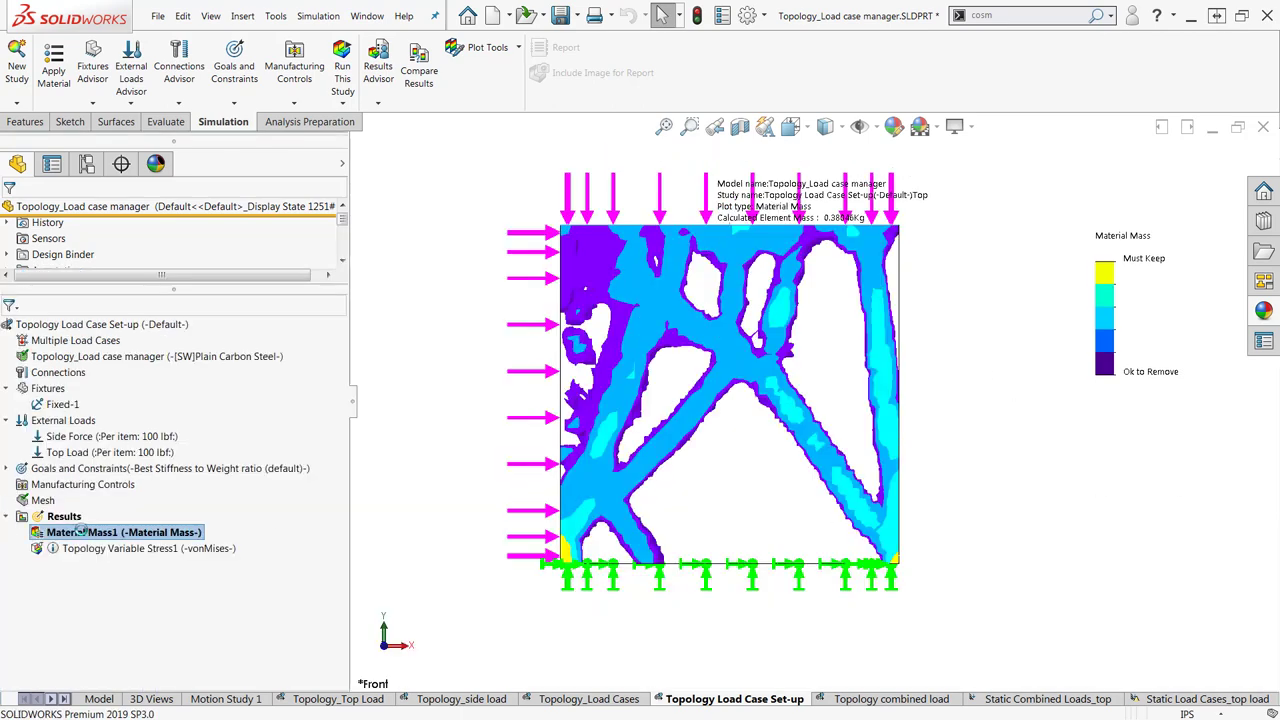
right_click(80, 532)
left_click(130, 327)
left_click_drag(64, 398, 30, 398)
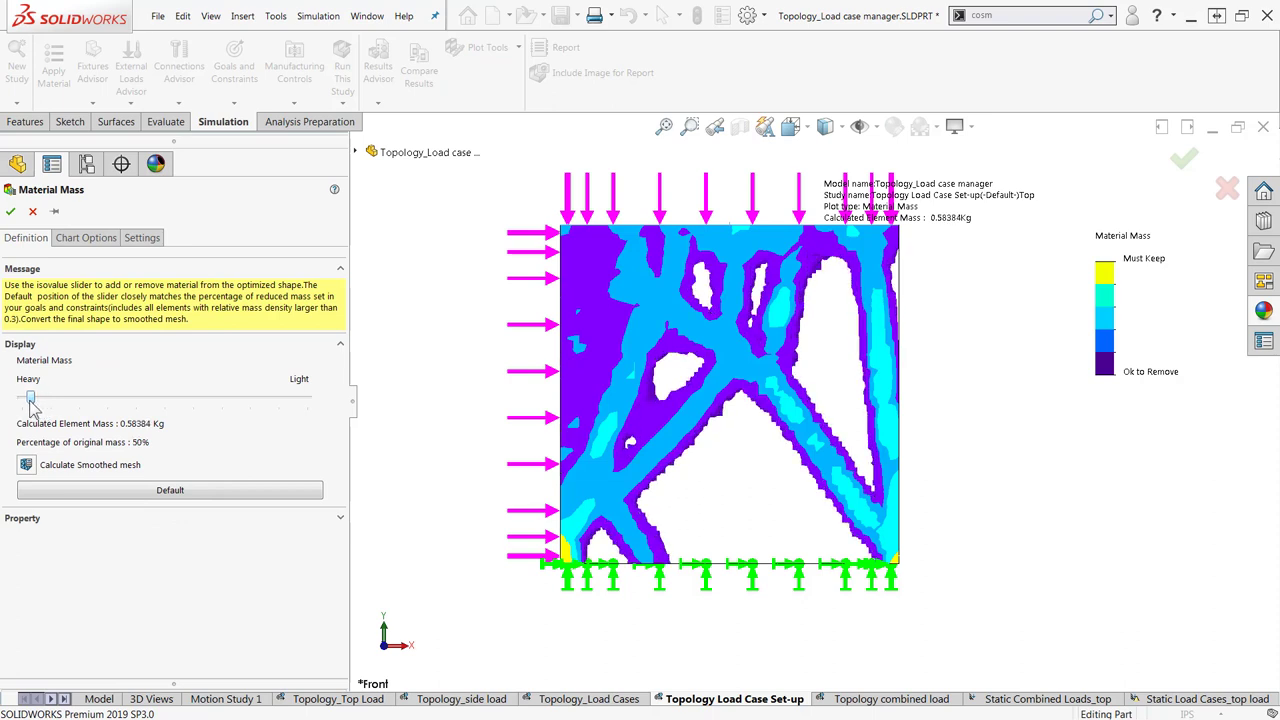
left_click(26, 465)
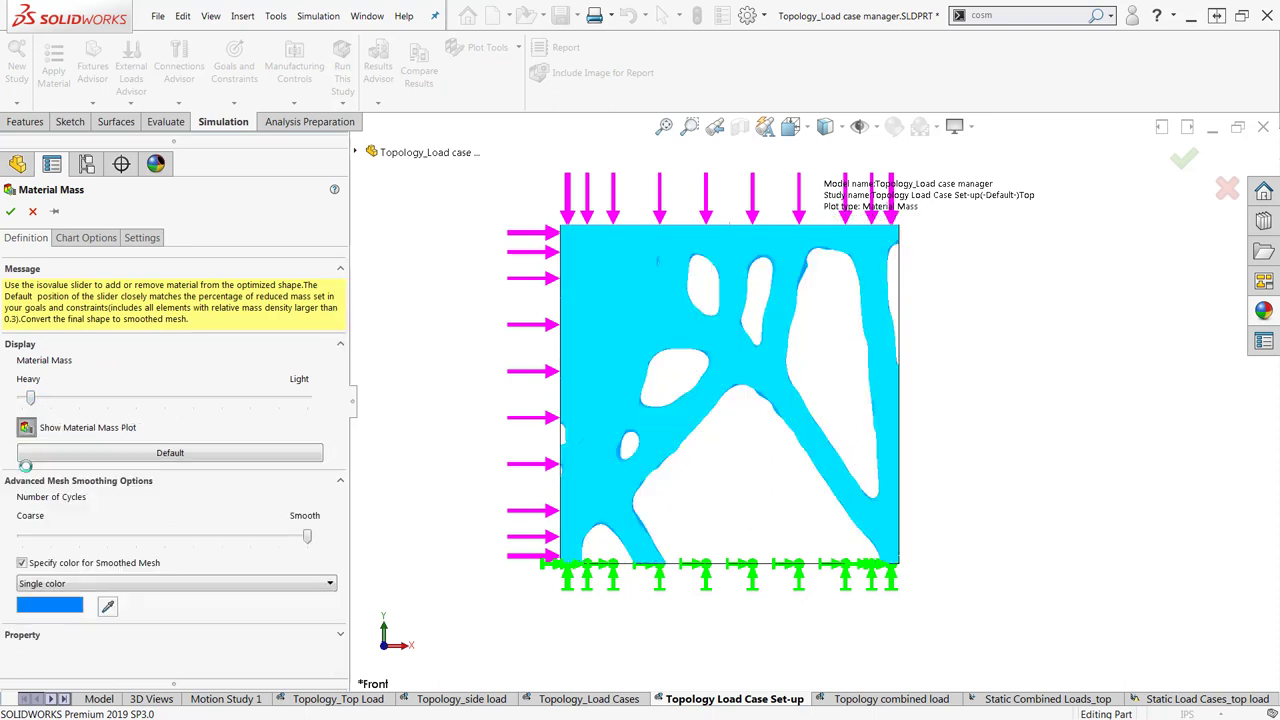
left_click_drag(30, 398, 27, 398)
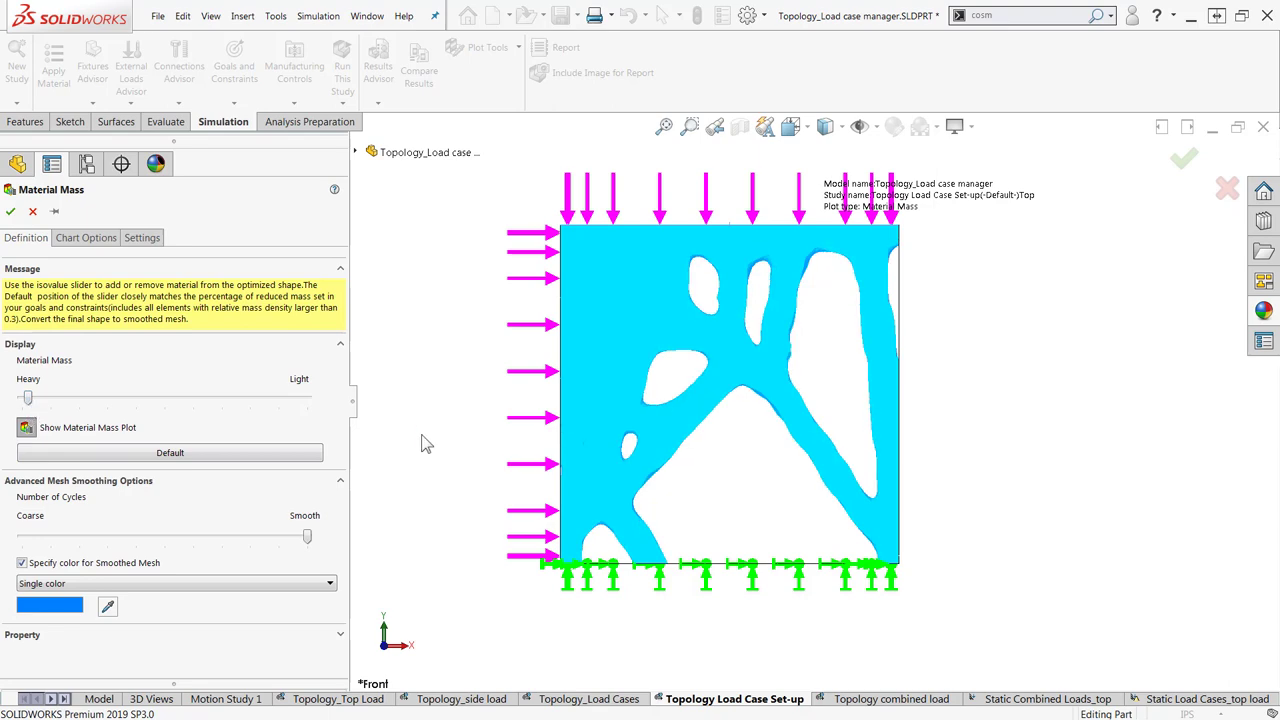
middle_click_drag(423, 443, 561, 465)
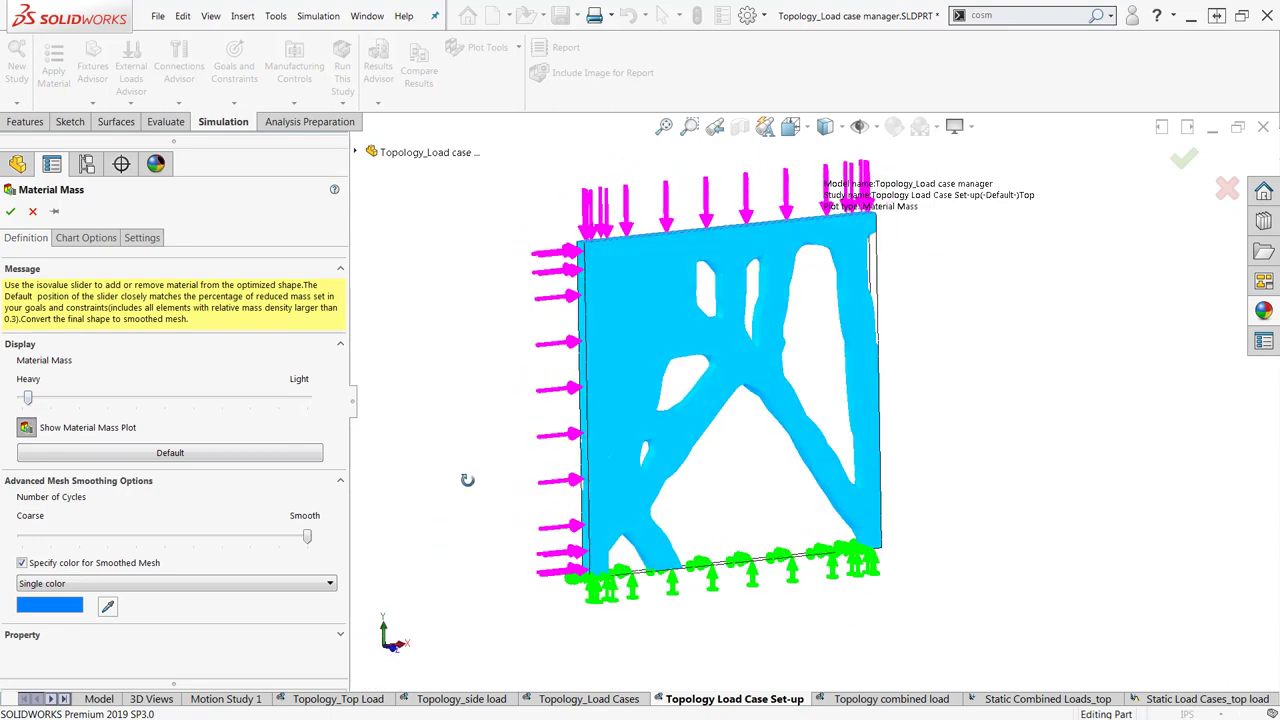
Export the smoothed mesh as a solid body into configuration Topology Load Case Set-up_deformed_body.
right_click(190, 537)
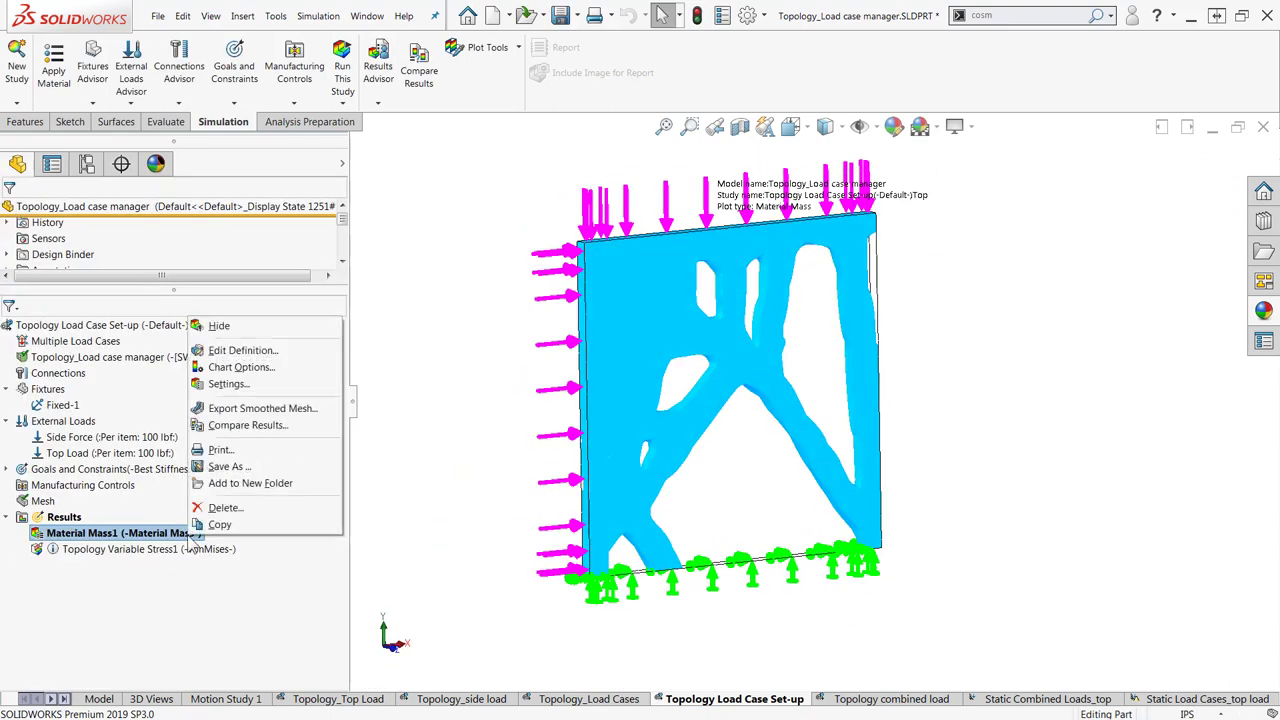
left_click(300, 410)
left_click(39, 469)
left_click(32, 521)
left_click_drag(142, 442, 229, 446)
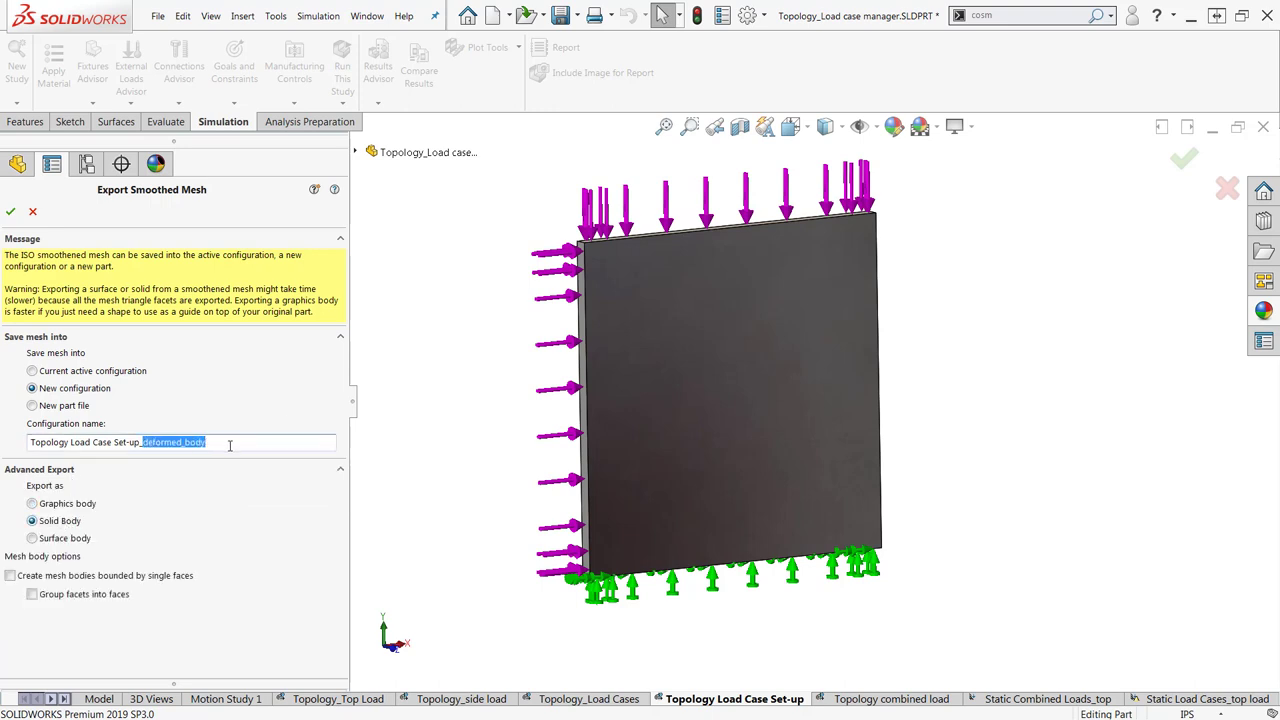
left_click(229, 446)
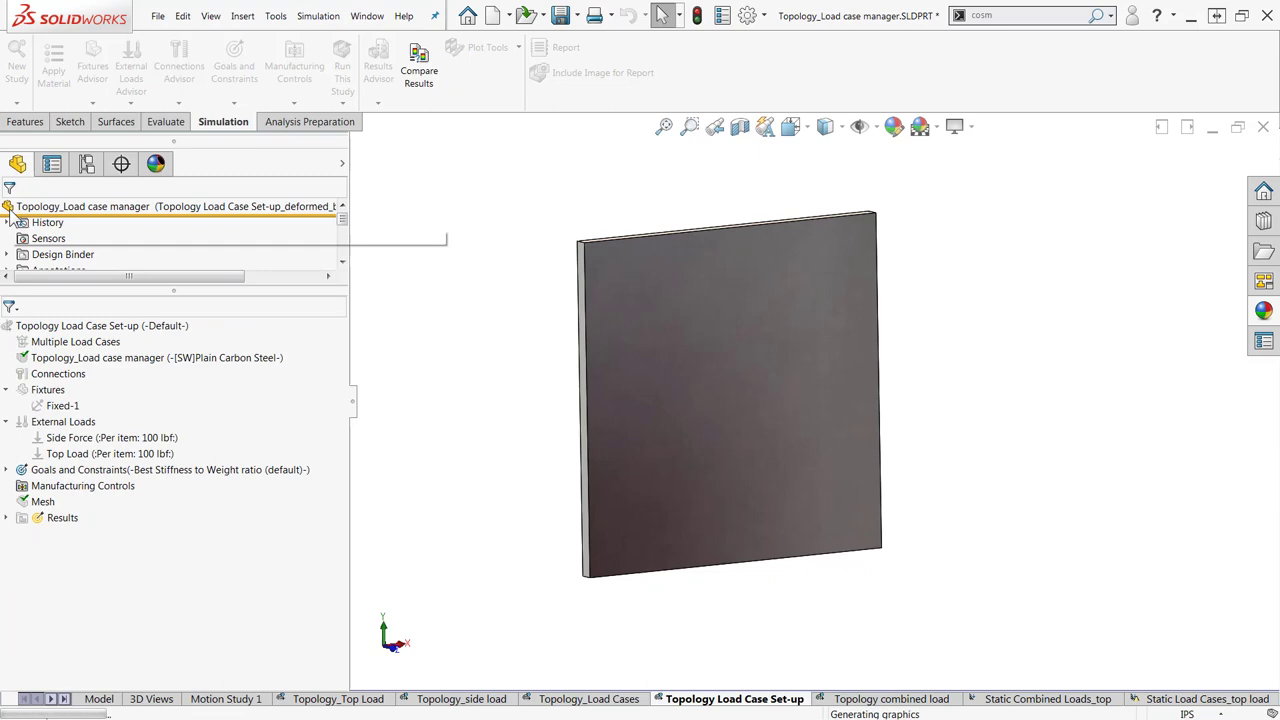
Show the part's configurations and set the display style to Shaded.
left_click(86, 162)
left_click_drag(172, 289, 186, 393)
left_click(826, 126)
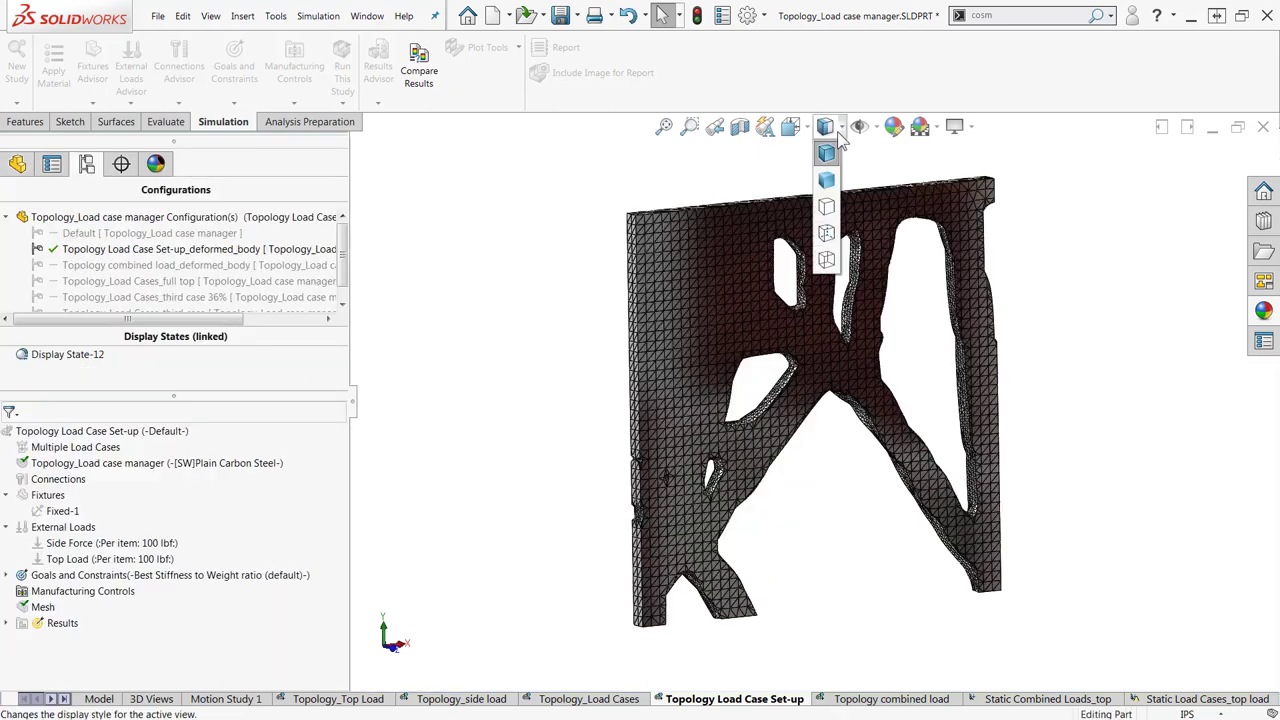
left_click(826, 168)
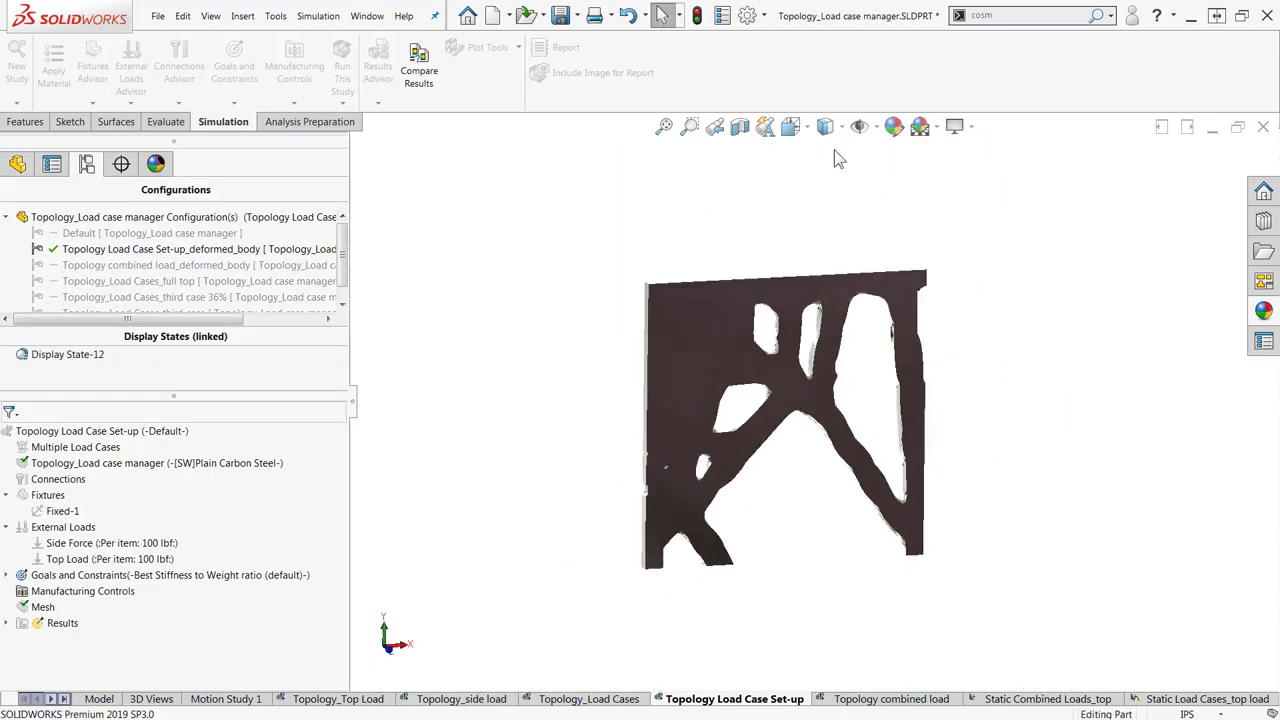
Show the combined-load study's Material Mass1 result and compare it with the Topology_Load Cases material mass.
left_click(892, 698)
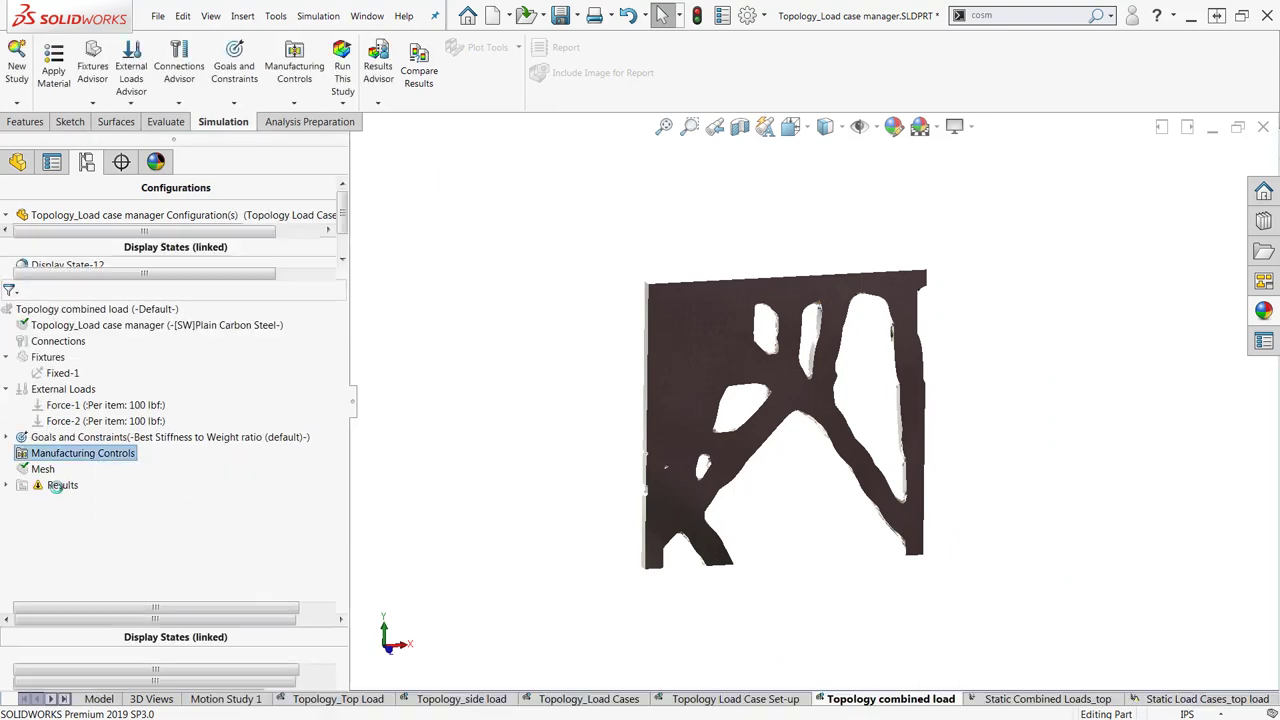
double_click(62, 514)
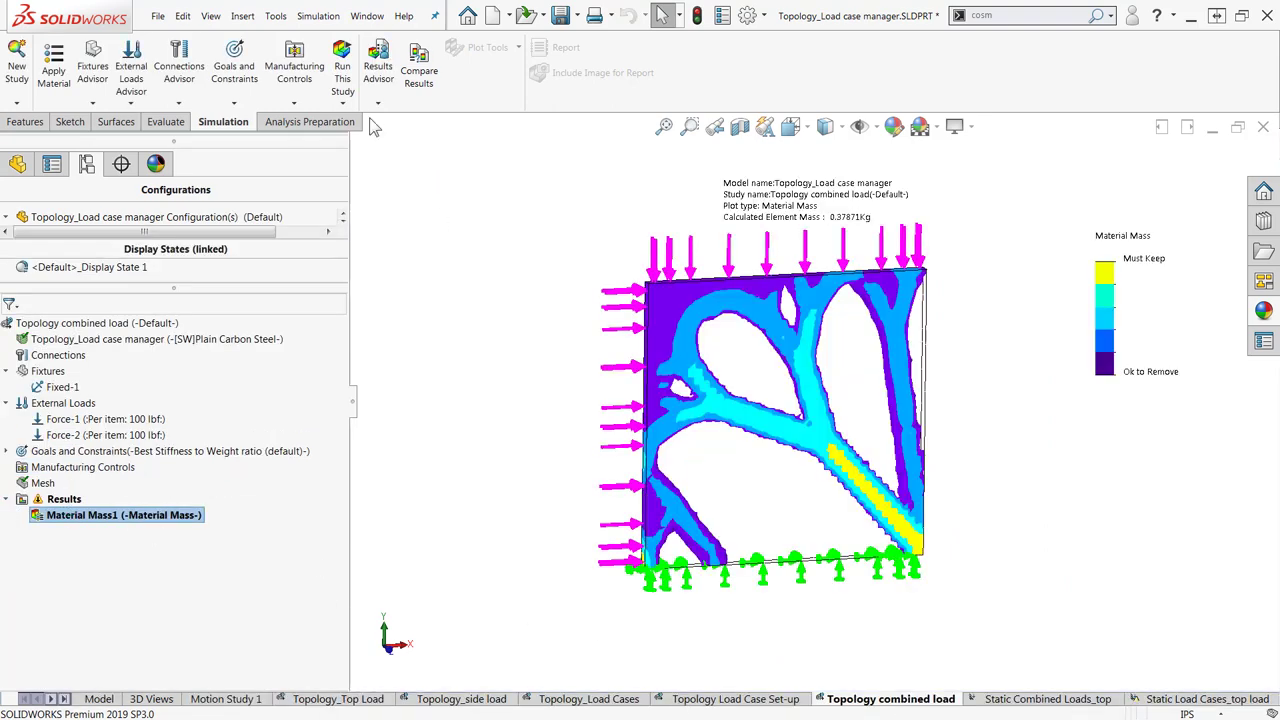
left_click(416, 74)
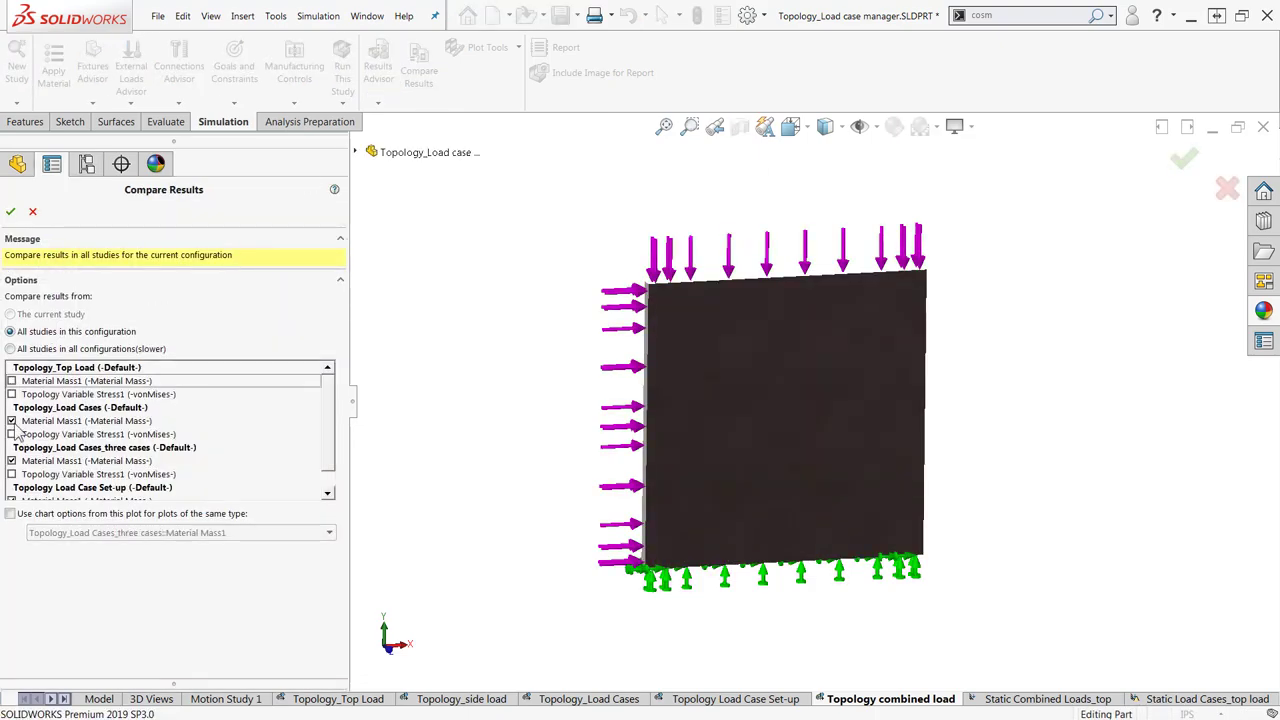
left_click(12, 420)
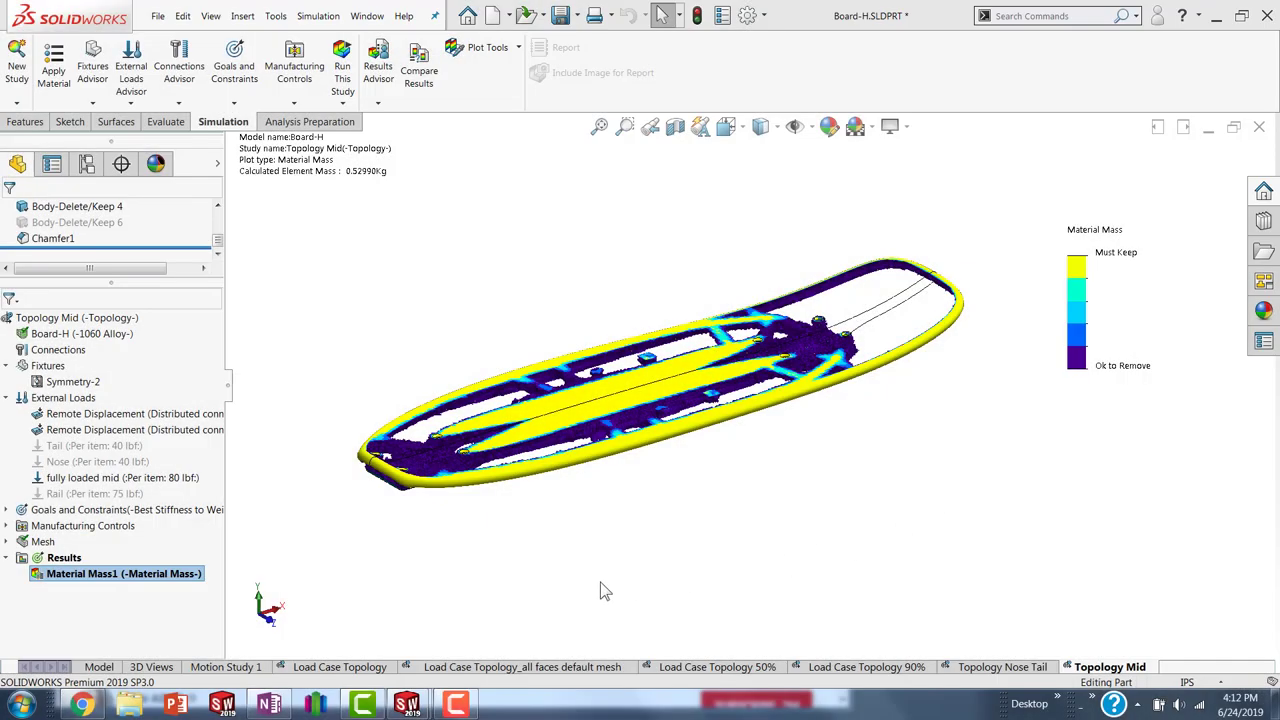
Inspect the board's Load Case Topology Material Mass1 plot from the Top view, shifted left.
left_click(262, 606)
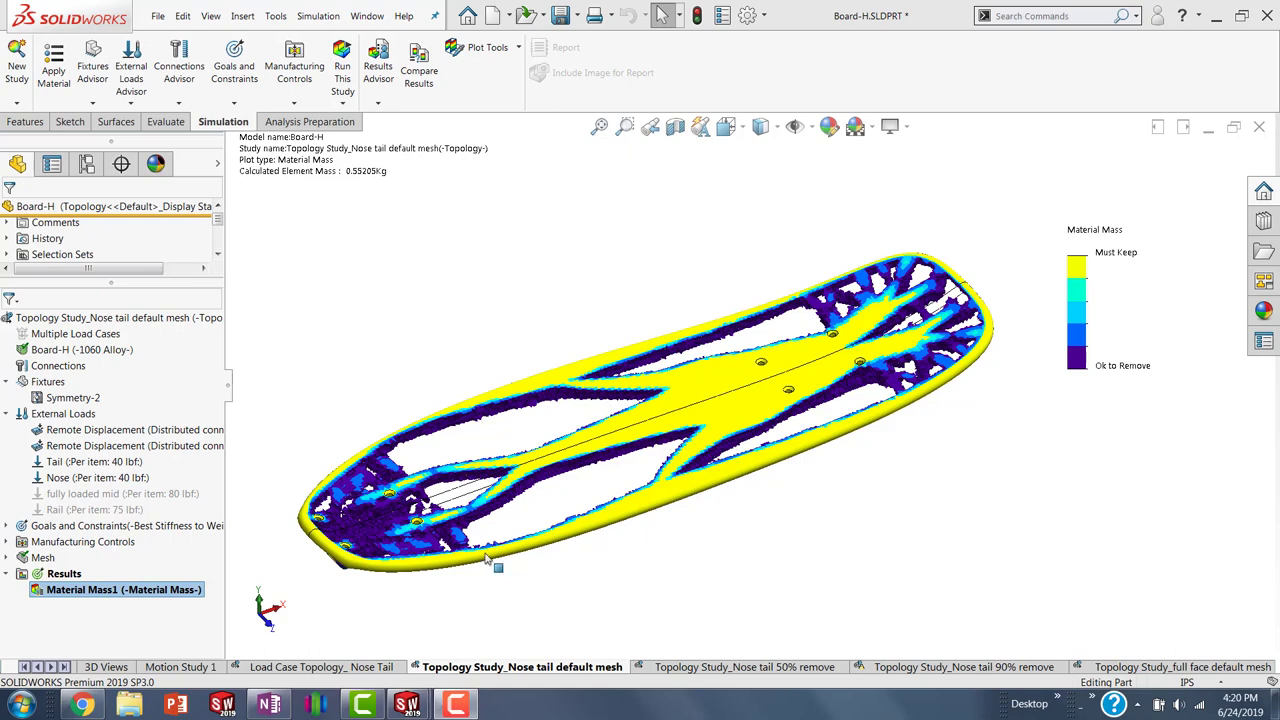
left_click(260, 600)
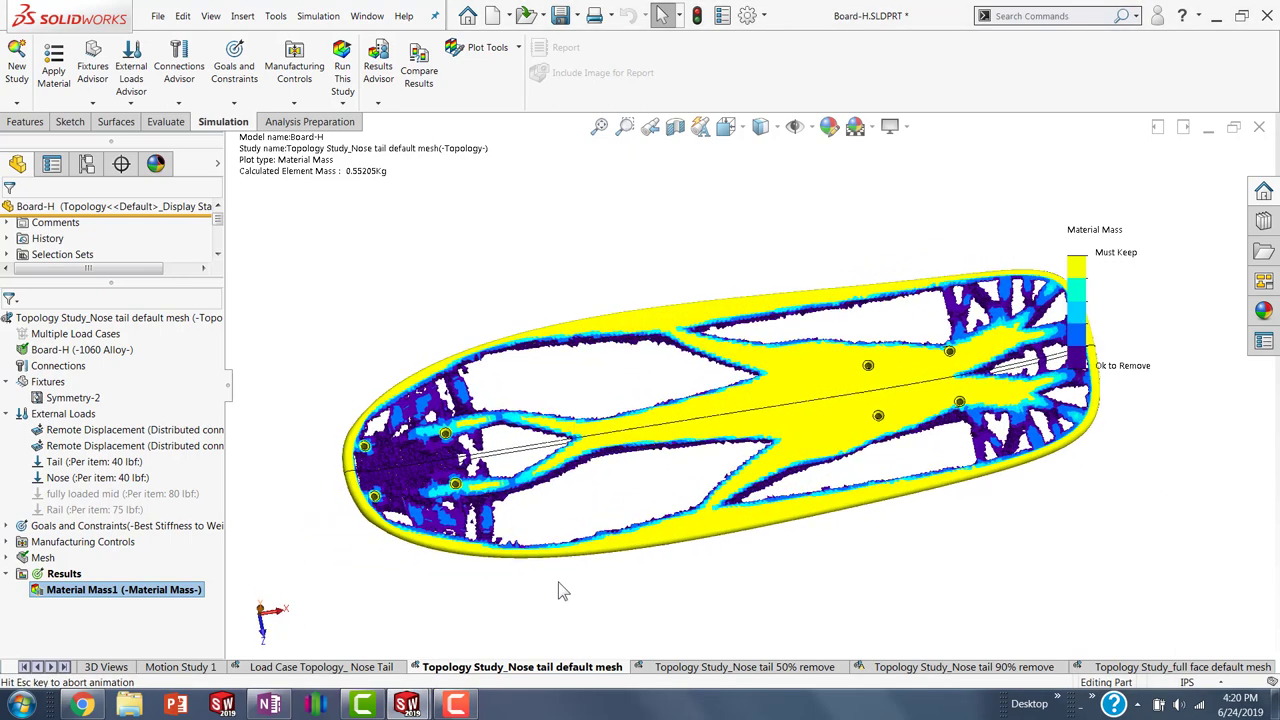
middle_click_drag(1058, 549, 978, 548, "ctrl")
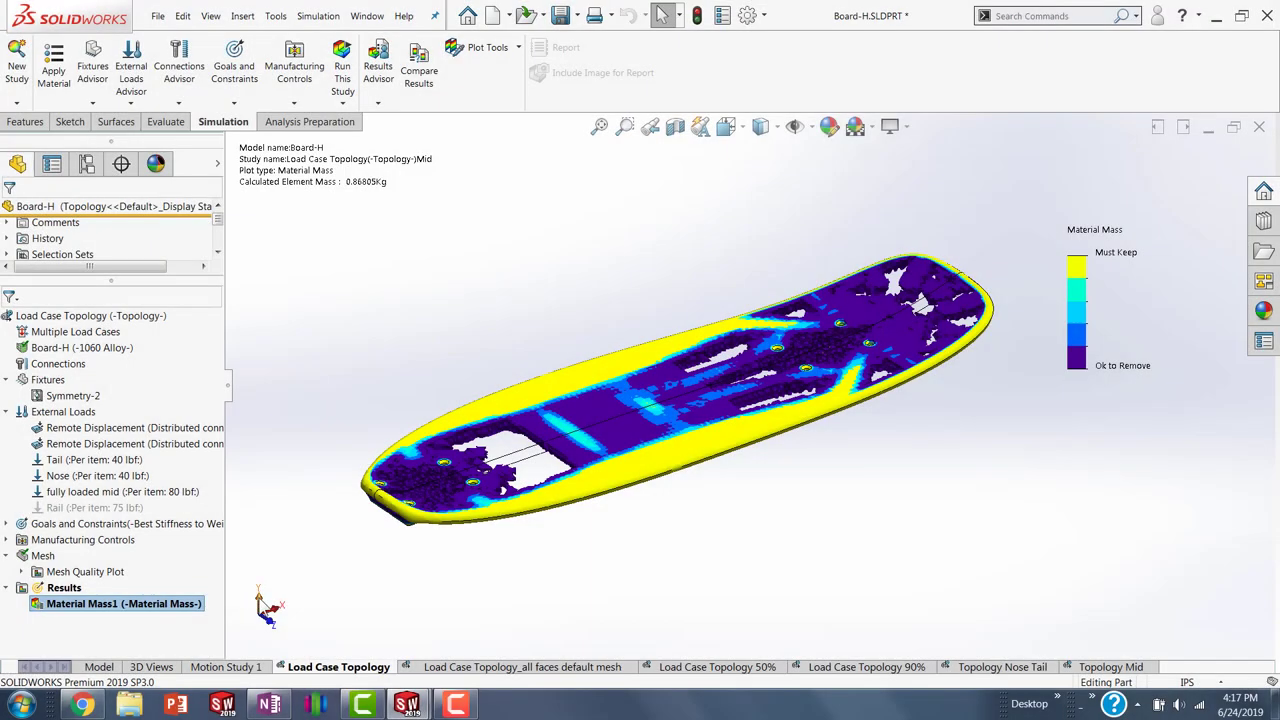
left_click(259, 600)
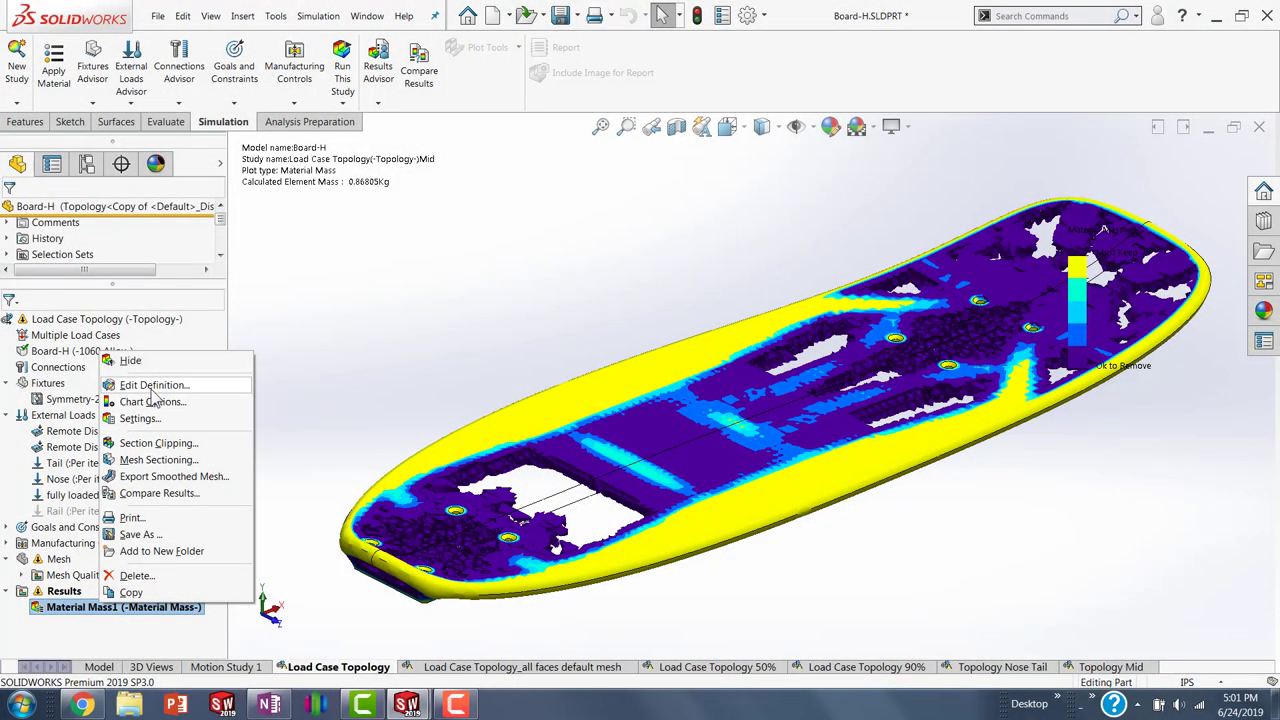
Calculate a smoothed mesh for the half board's Material Mass1 result.
left_click(205, 381)
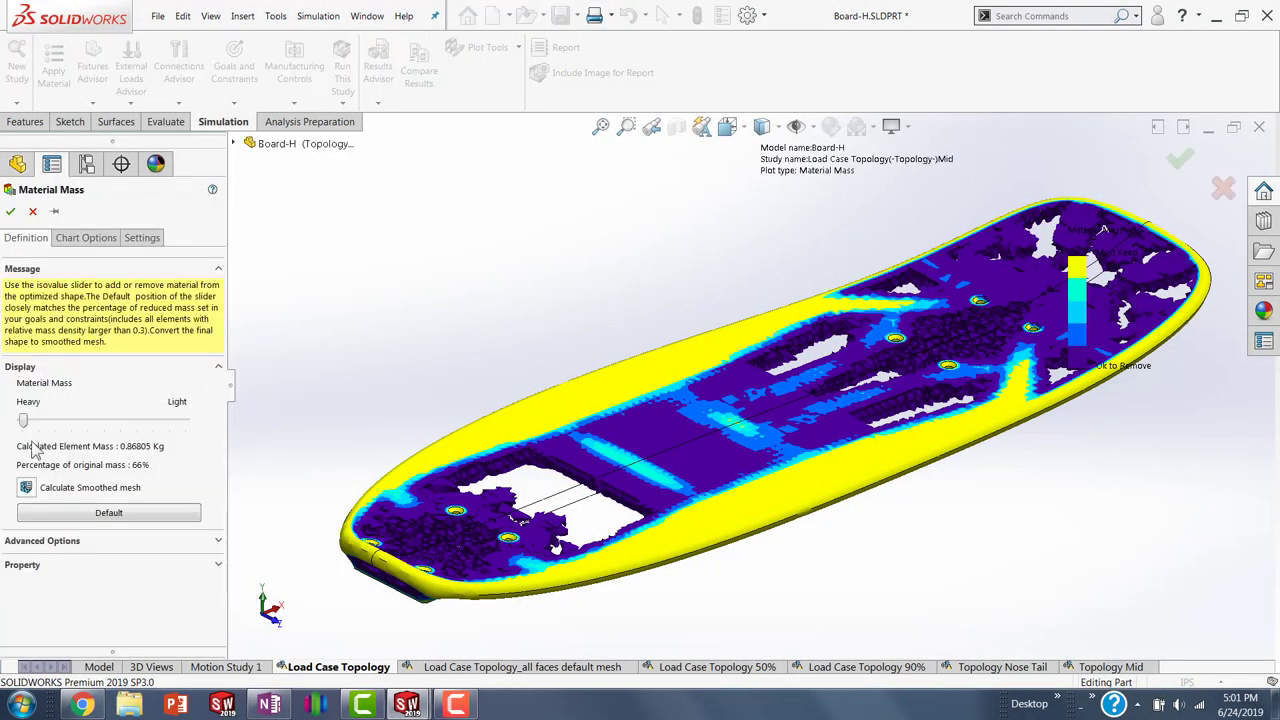
left_click(26, 487)
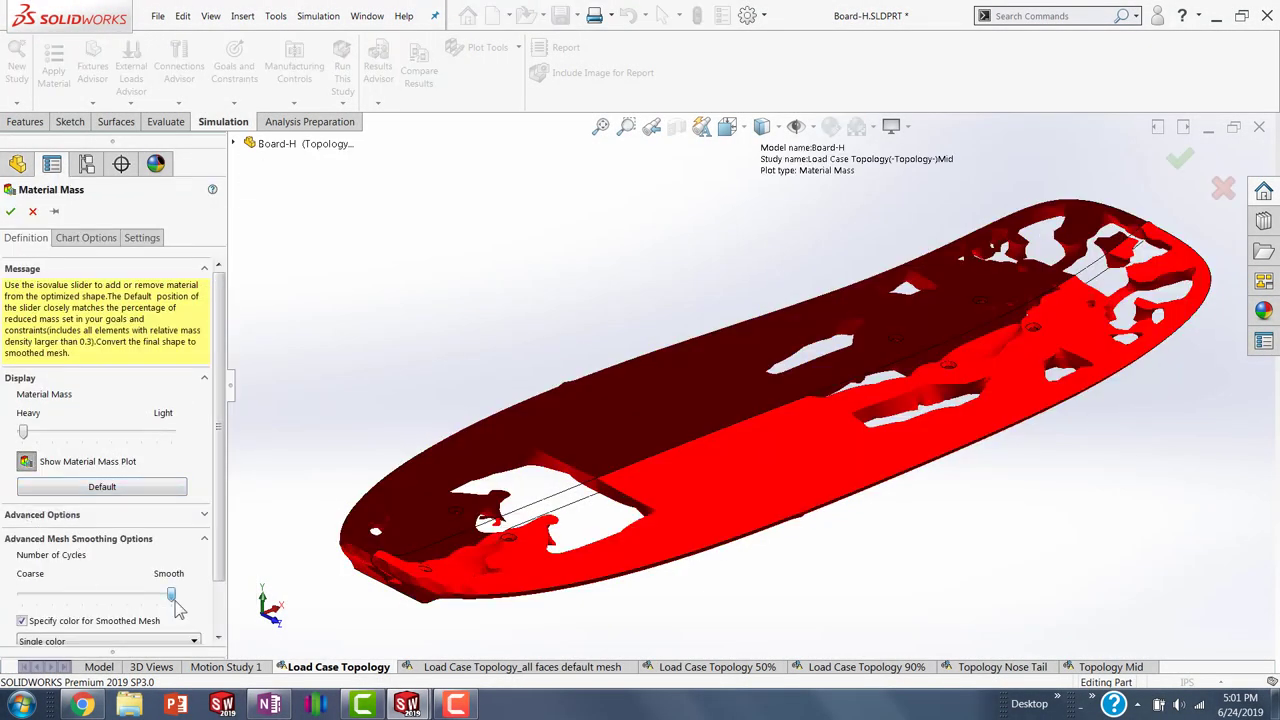
left_click(10, 212)
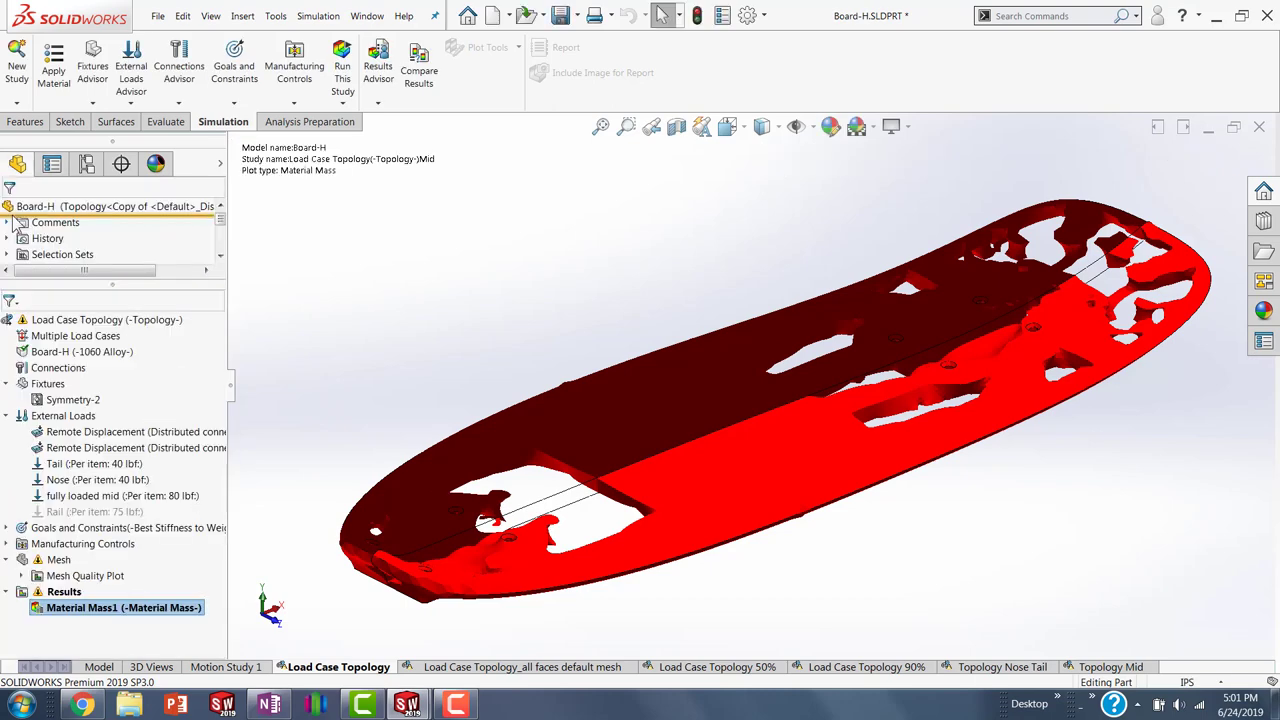
Export the smoothed mesh as a surface body to new configuration 'Load Case Topology_load cases'.
right_click(148, 607)
left_click(200, 474)
left_click(56, 492)
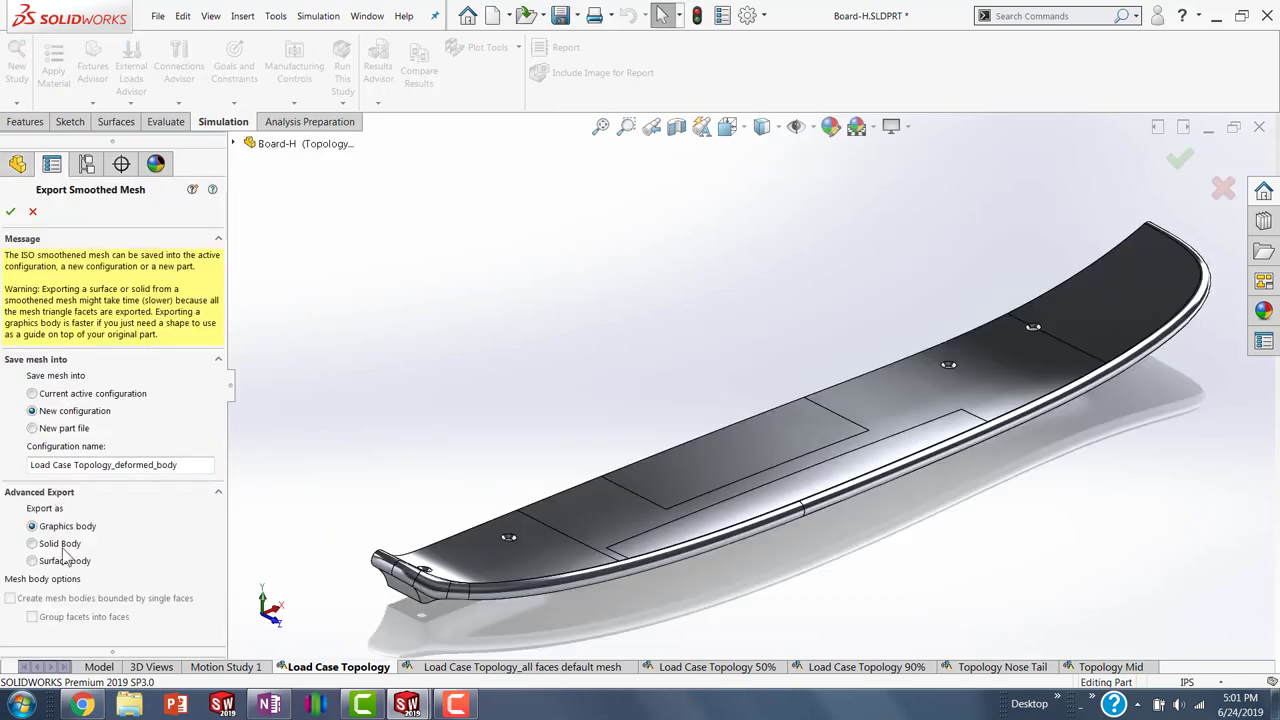
left_click(62, 561)
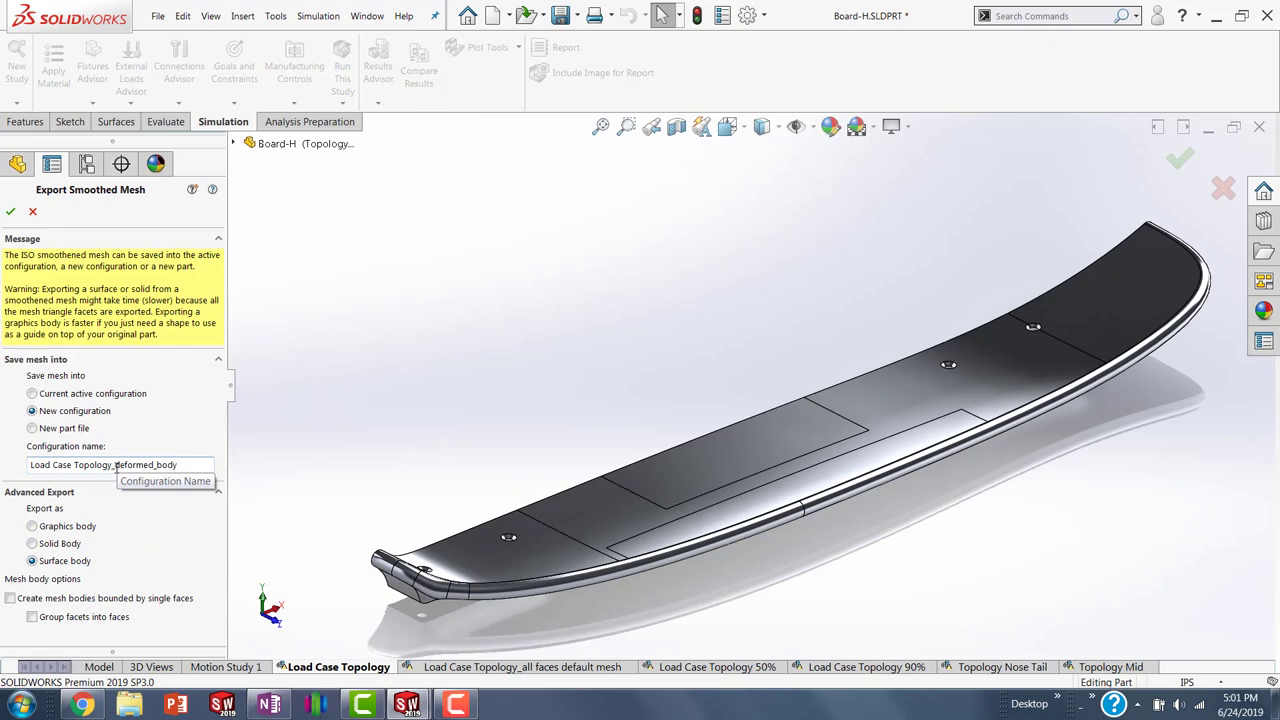
double_click(185, 465)
type("load cases")
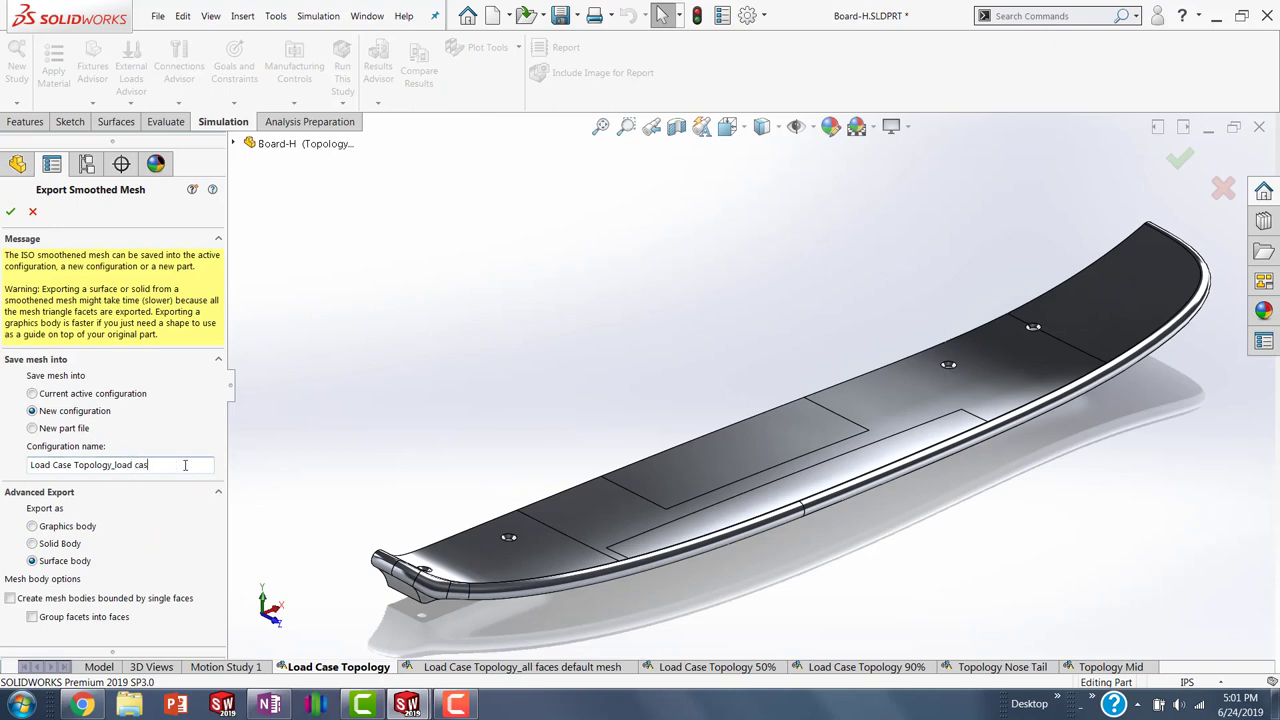
left_click(10, 211)
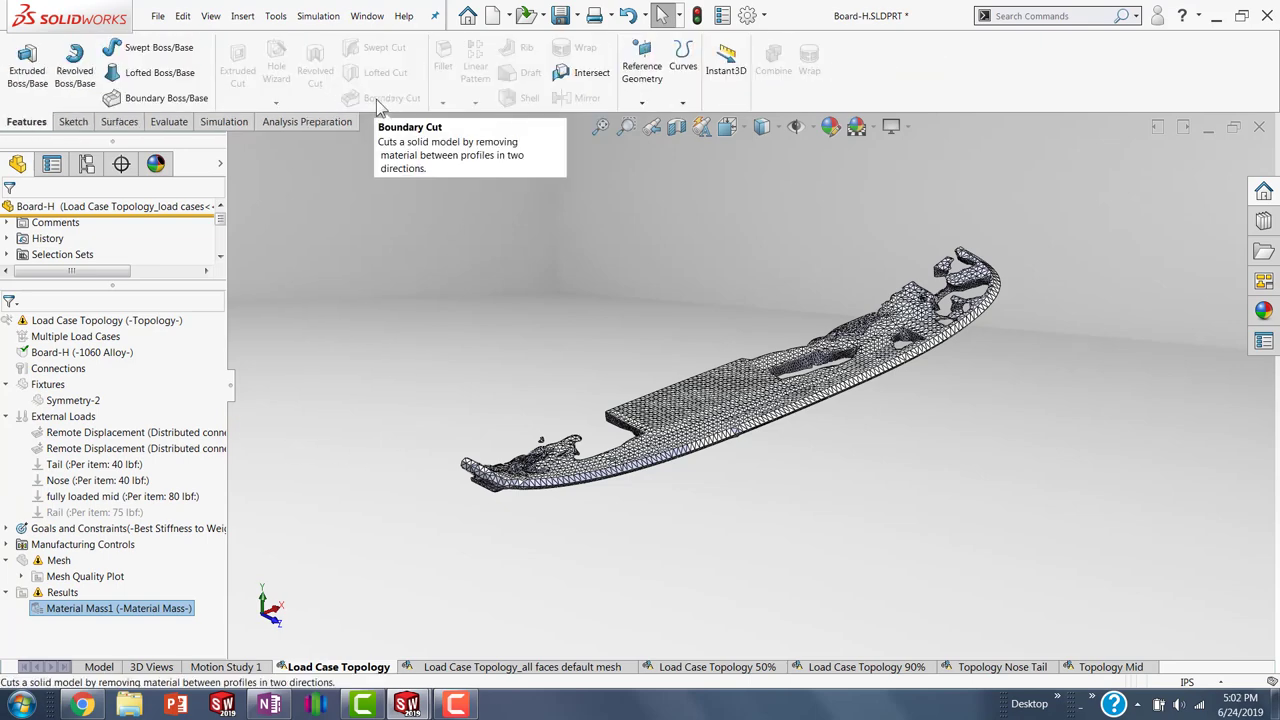
Mirror the four half-board surface bodies about the Front Plane.
left_click(104, 667)
left_click(25, 122)
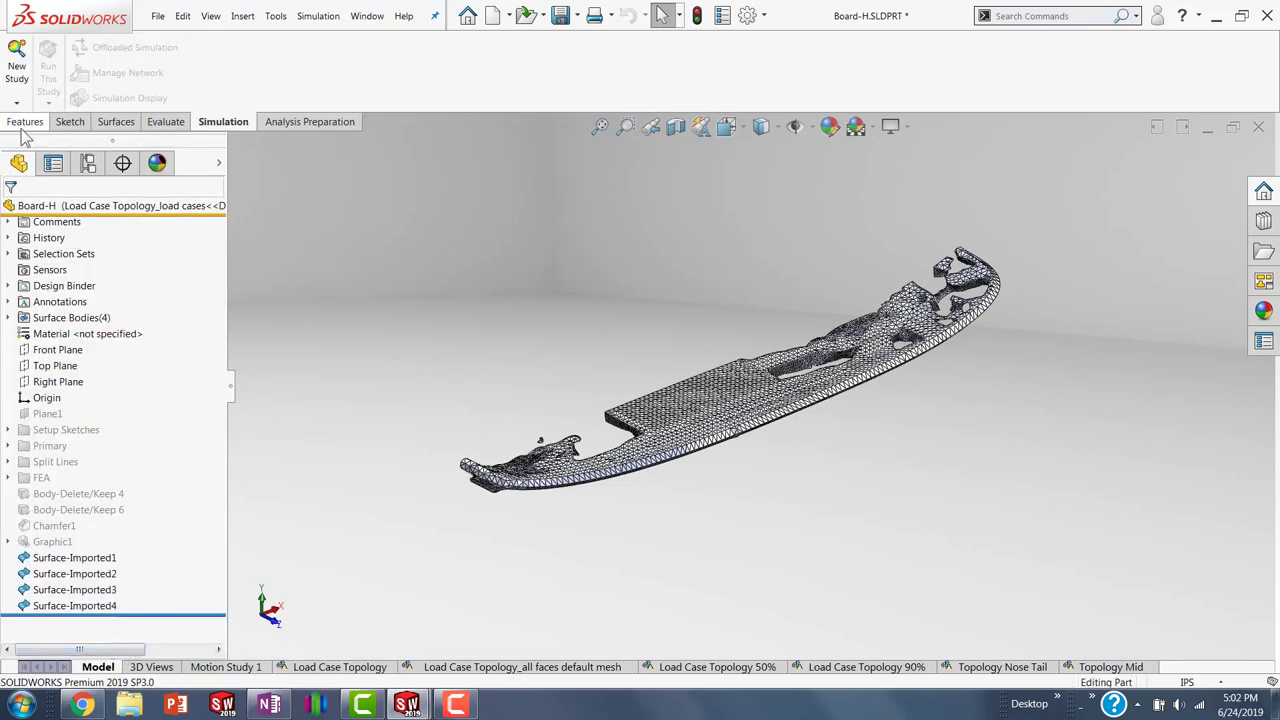
left_click(578, 99)
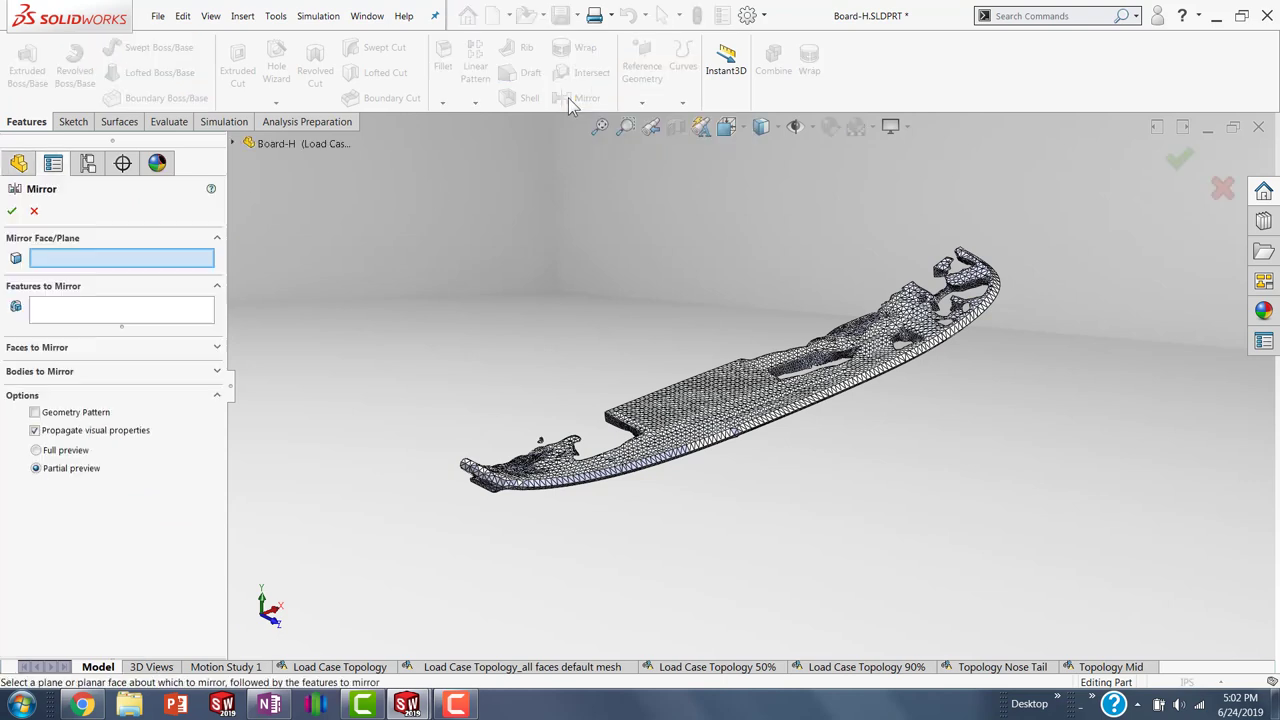
left_click(234, 143)
left_click(296, 288)
left_click(104, 368)
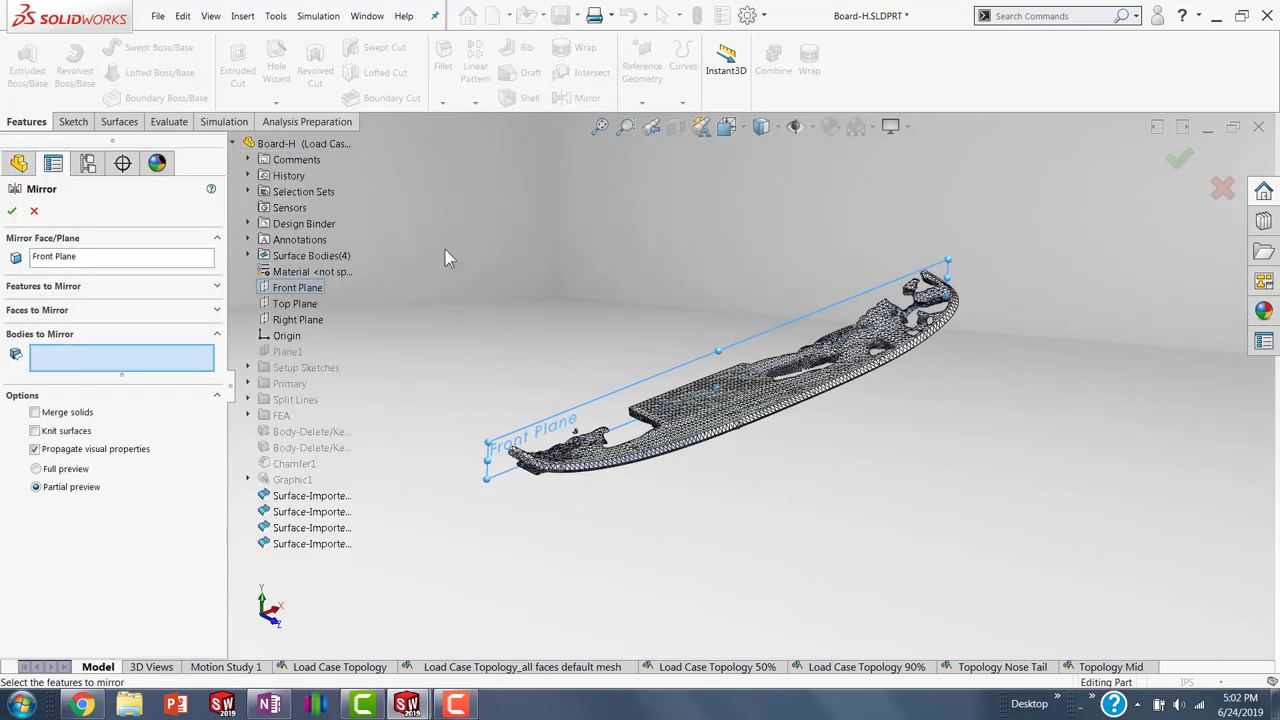
left_click_drag(444, 196, 1020, 554)
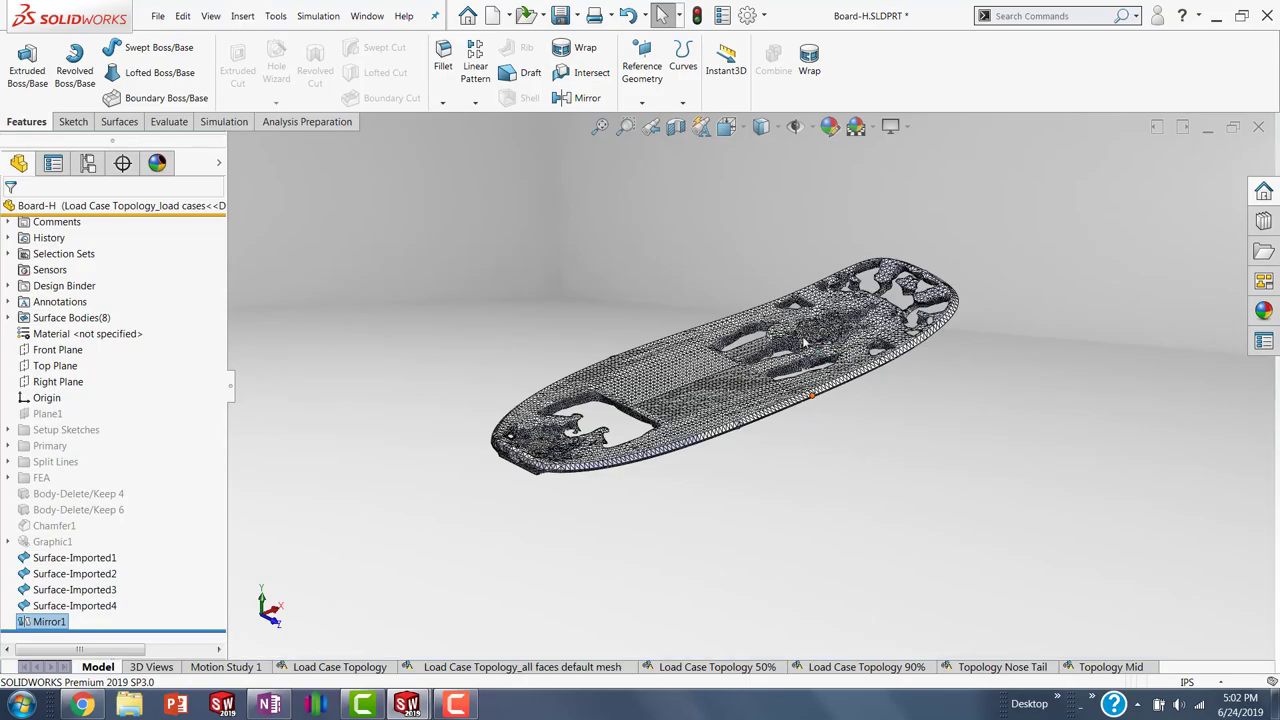
Set the full board to Shaded display and orbit to inspect the mirrored mesh.
scroll(800, 349, "down", 2)
left_click(819, 441)
scroll(819, 441, "down", 8)
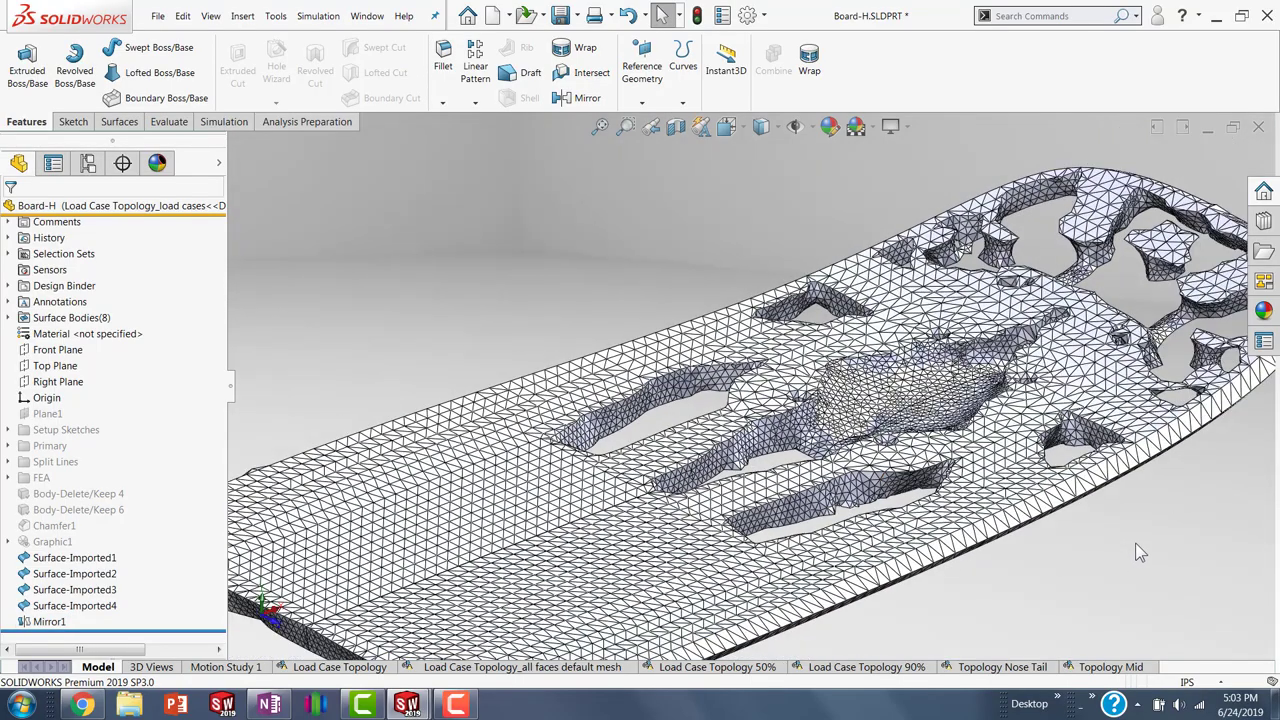
mouse_move(1135, 552)
middle_mouse_down()
mouse_move(1010, 470)
mouse_move(1060, 500)
middle_mouse_up()
left_click(761, 126)
left_click(765, 180)
mouse_move(1126, 438)
middle_mouse_down()
mouse_move(1151, 537)
mouse_move(1143, 439)
middle_mouse_up()
scroll(951, 508, "up", 3)
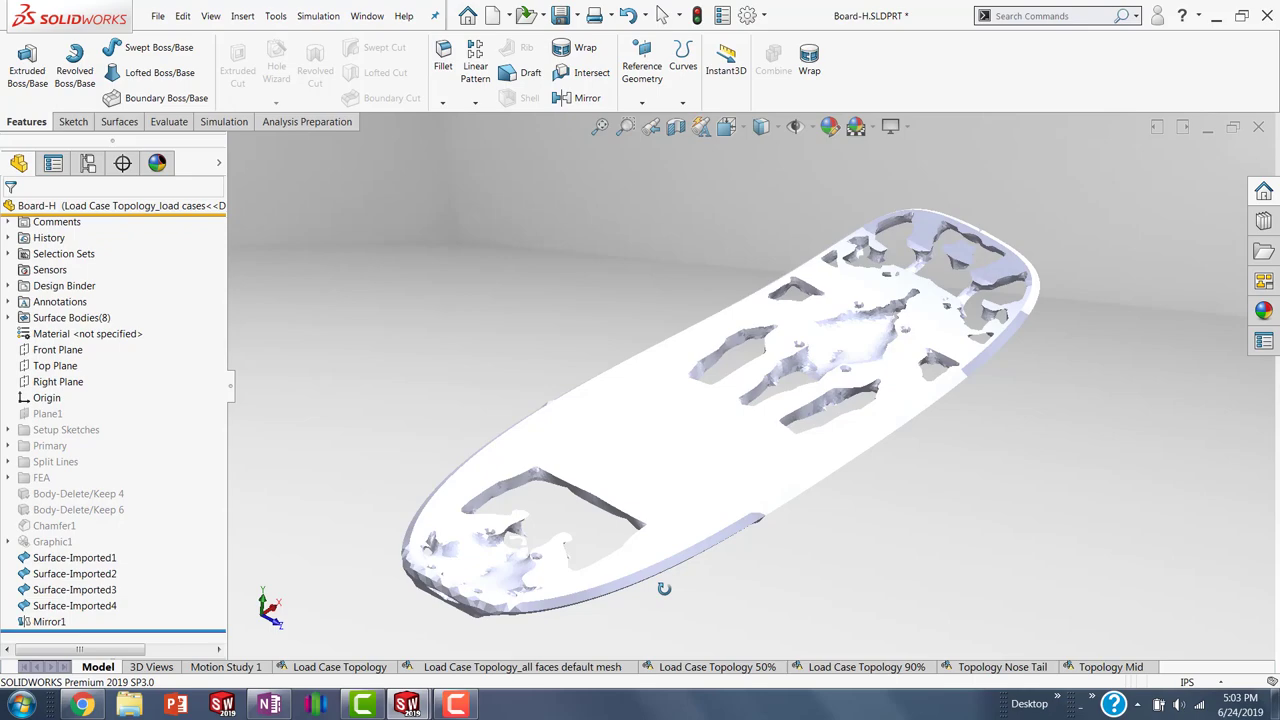
scroll(670, 606, "up", 2)
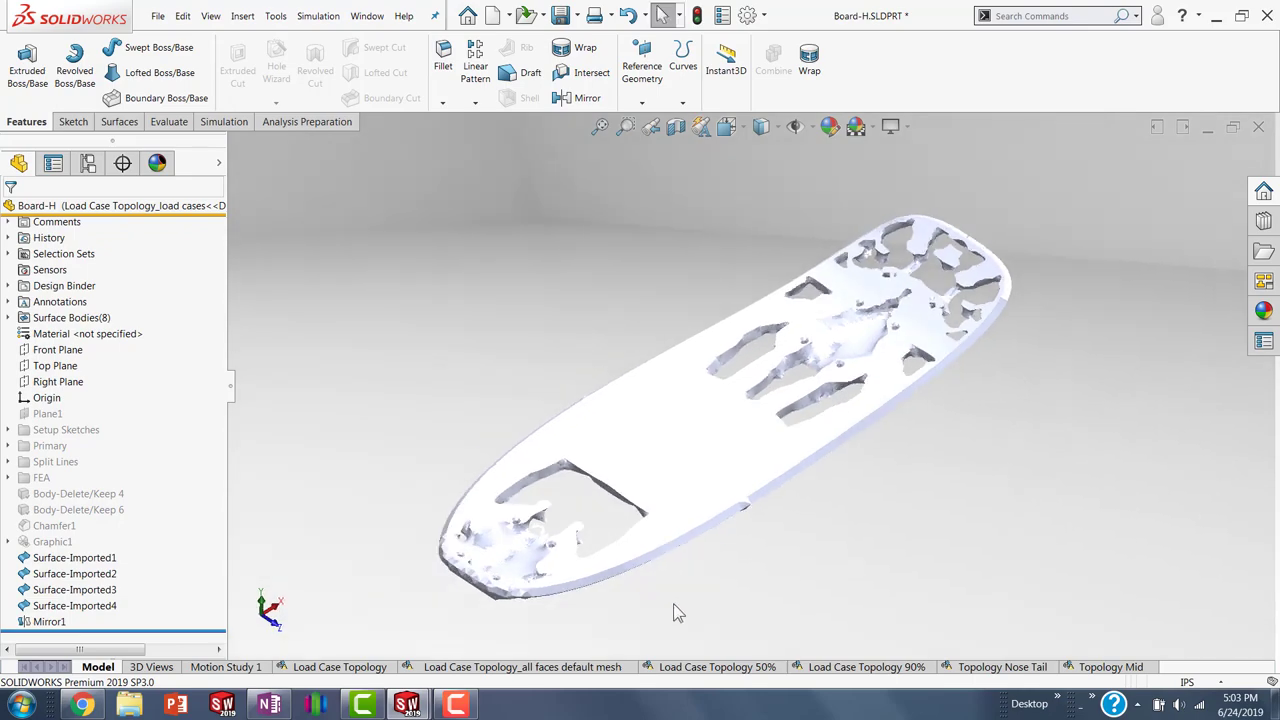